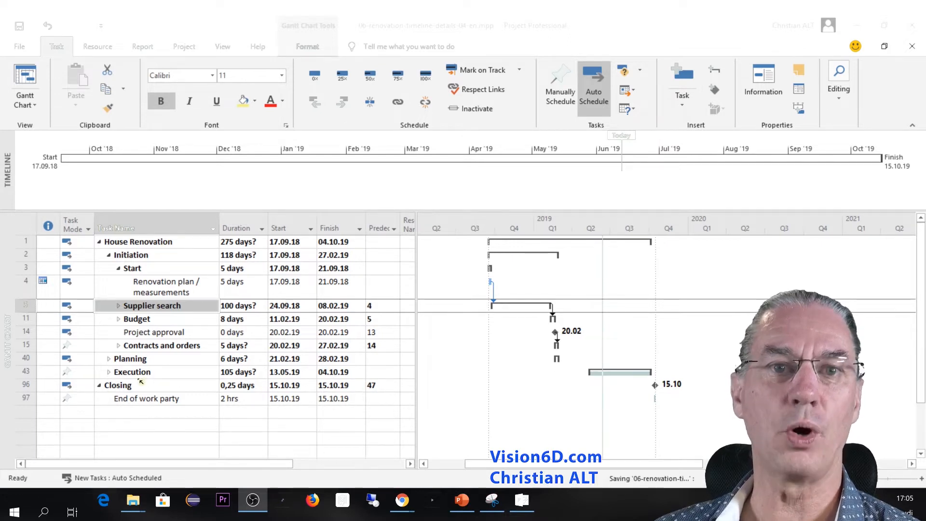
Expand the Execution phase, review its subtasks down to the Closing row, and collapse the phase again
{"action": "left_click", "coordinate": [111, 373]}
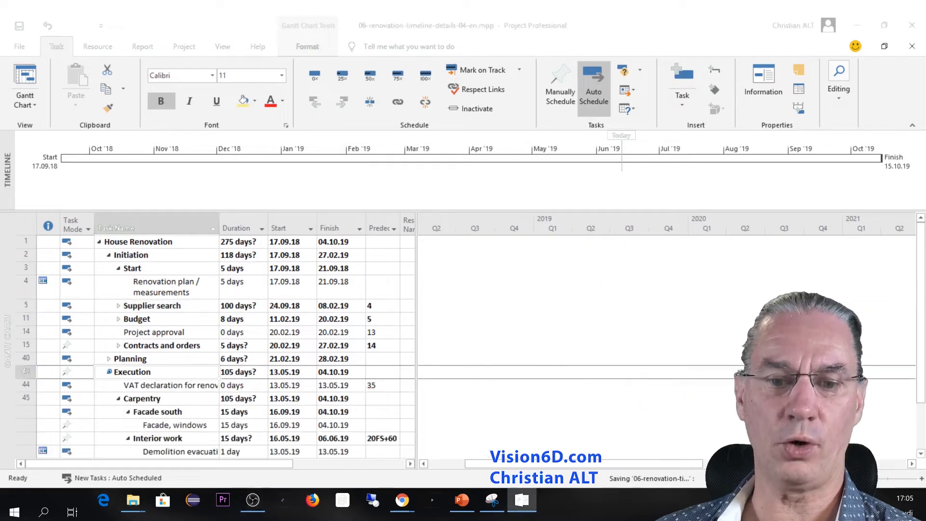
{"action": "scroll", "coordinate": [210, 366], "scroll_direction": "down", "scroll_amount": 1}
{"action": "scroll", "coordinate": [210, 366], "scroll_direction": "down", "scroll_amount": 10}
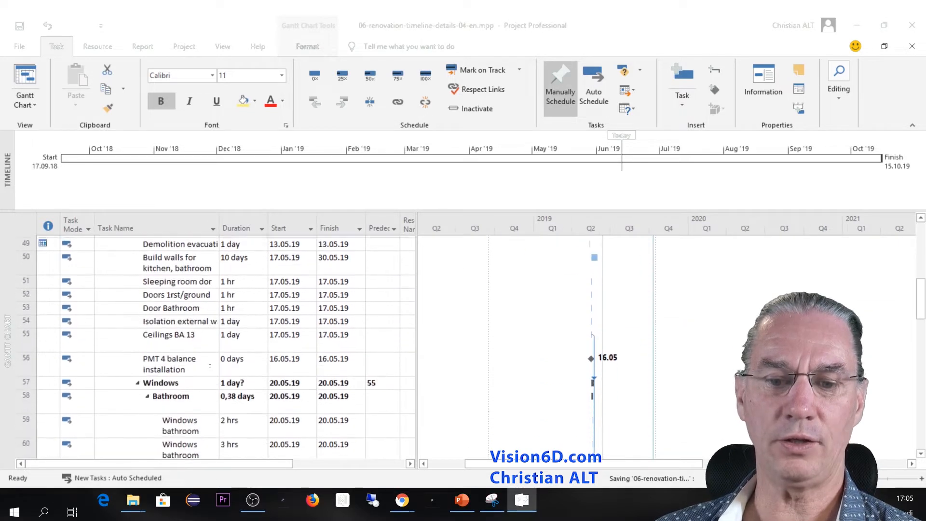
{"action": "scroll", "coordinate": [208, 368], "scroll_direction": "down", "scroll_amount": 5}
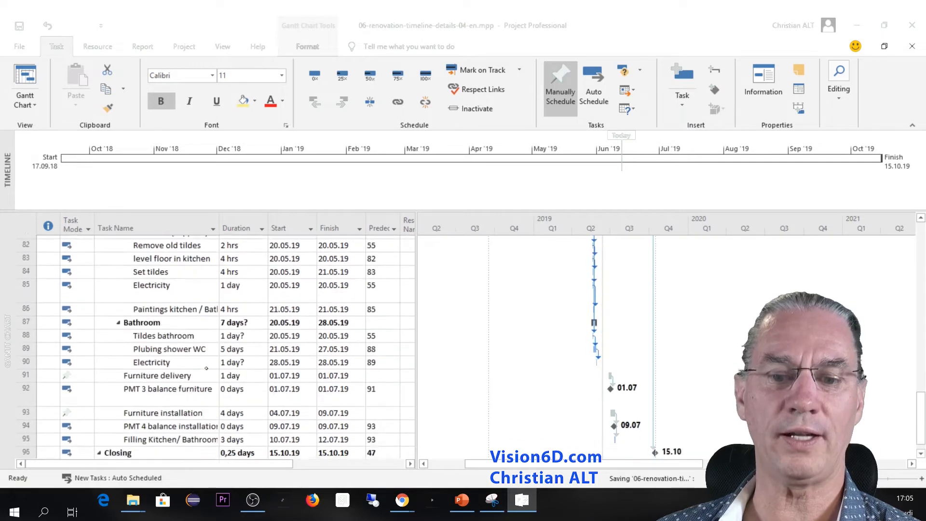
{"action": "scroll", "coordinate": [207, 368], "scroll_direction": "up", "scroll_amount": 8}
{"action": "scroll", "coordinate": [207, 368], "scroll_direction": "up", "scroll_amount": 12}
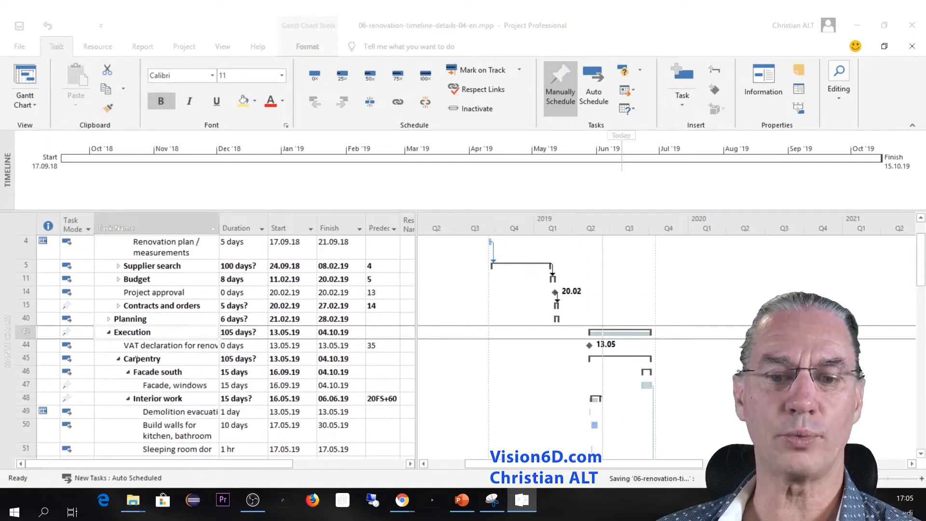
{"action": "left_click", "coordinate": [109, 333]}
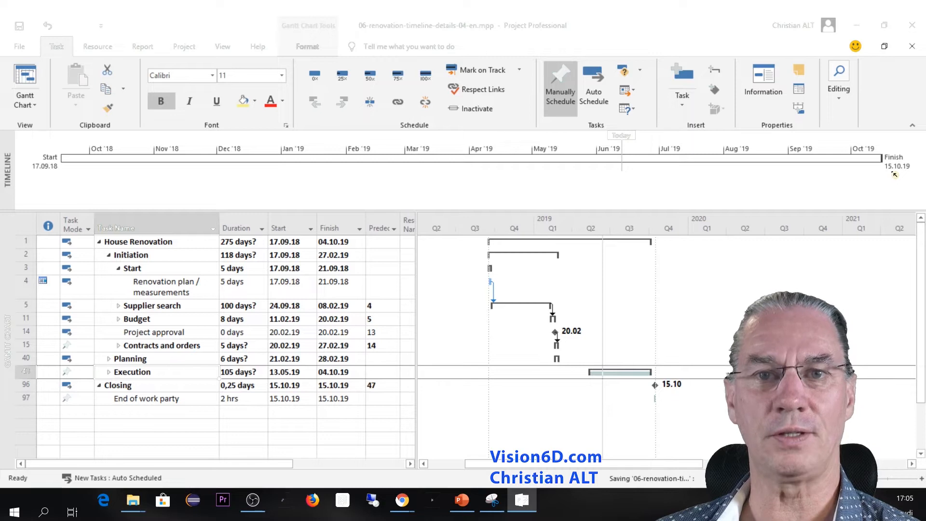
Hide the Timeline above the Gantt chart, show it again, and enlarge its pane
{"action": "left_click_drag", "start_coordinate": [421, 211], "coordinate": [421, 235]}
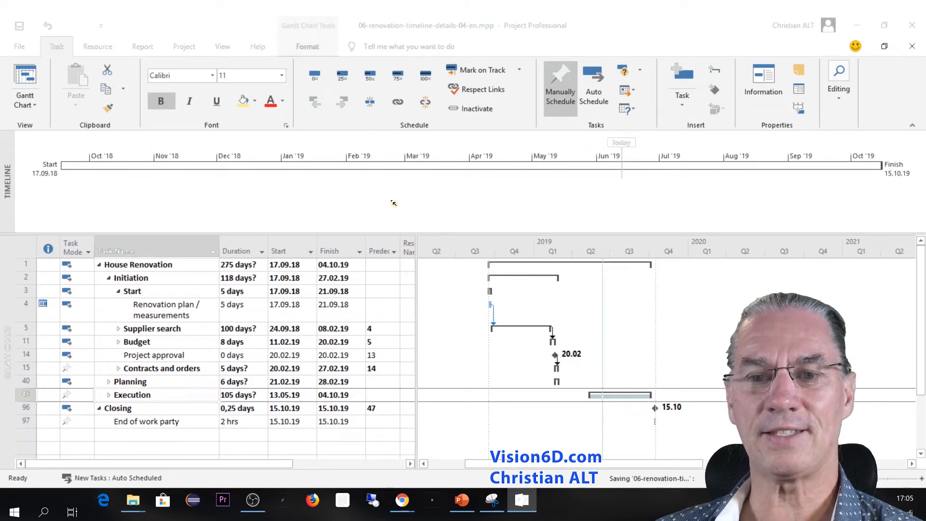
{"action": "left_click", "coordinate": [225, 49]}
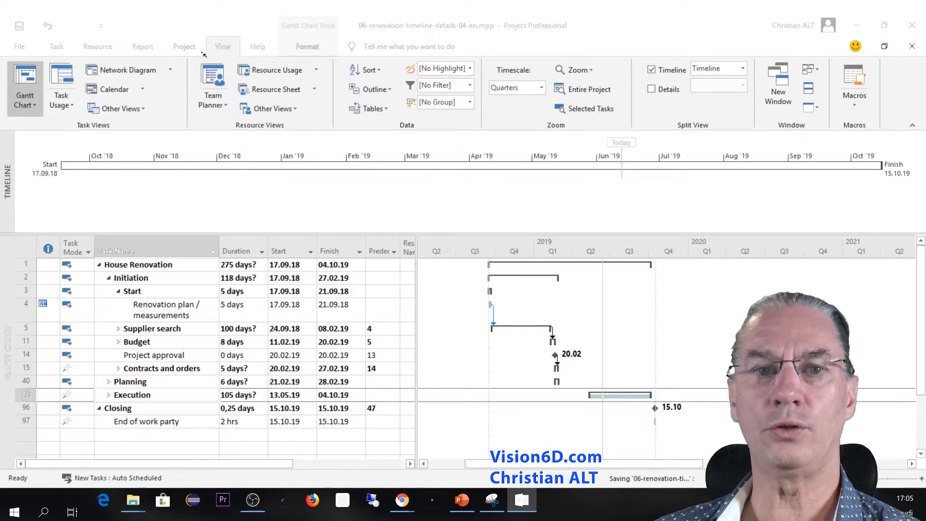
{"action": "left_click", "coordinate": [653, 71]}
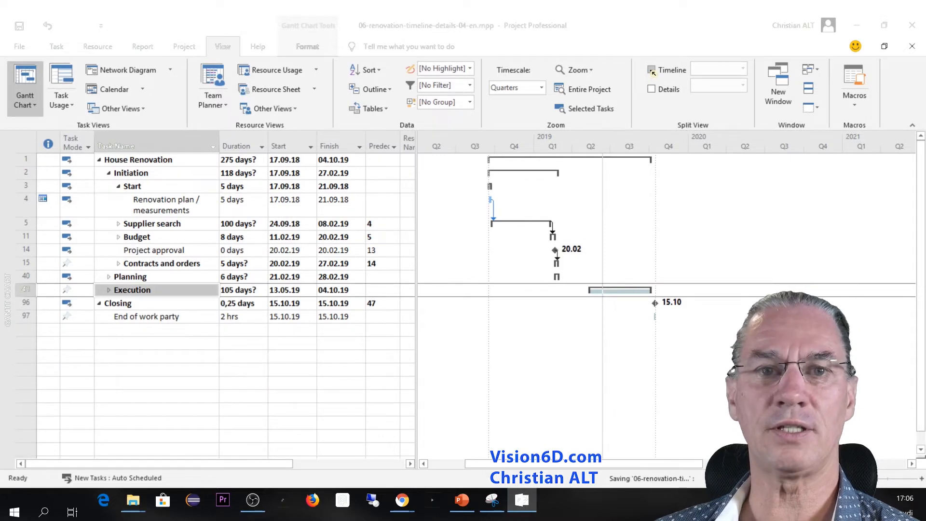
{"action": "left_click", "coordinate": [653, 72]}
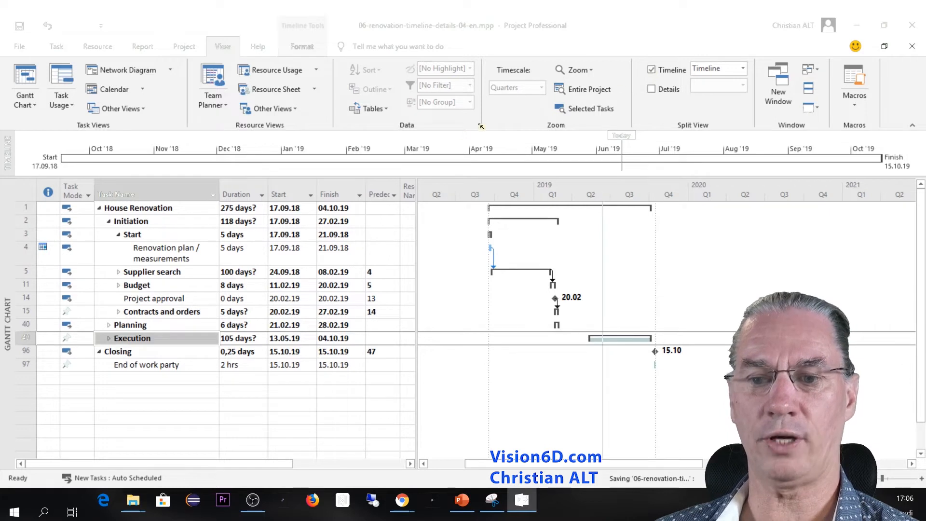
{"action": "left_click_drag", "start_coordinate": [401, 176], "coordinate": [401, 215]}
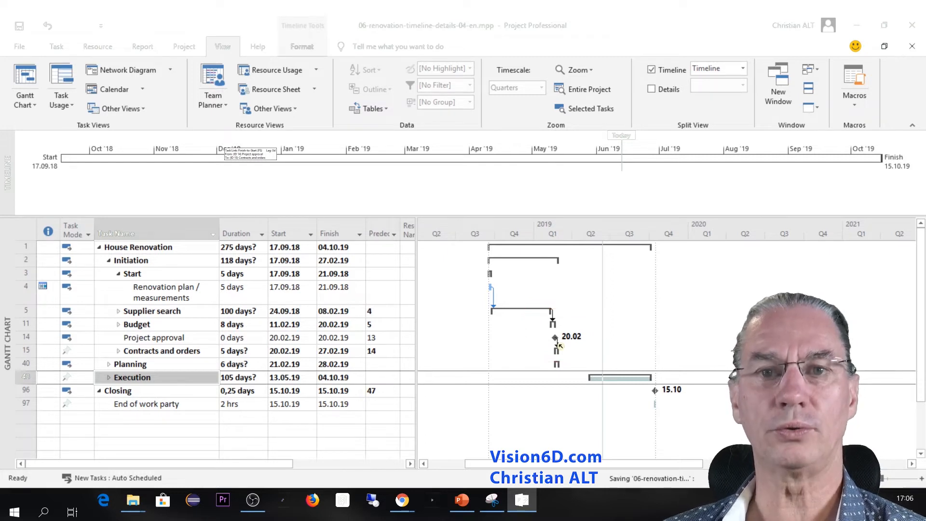
Set the duration of the Project approval task to 2 hrs
{"action": "left_click", "coordinate": [227, 338]}
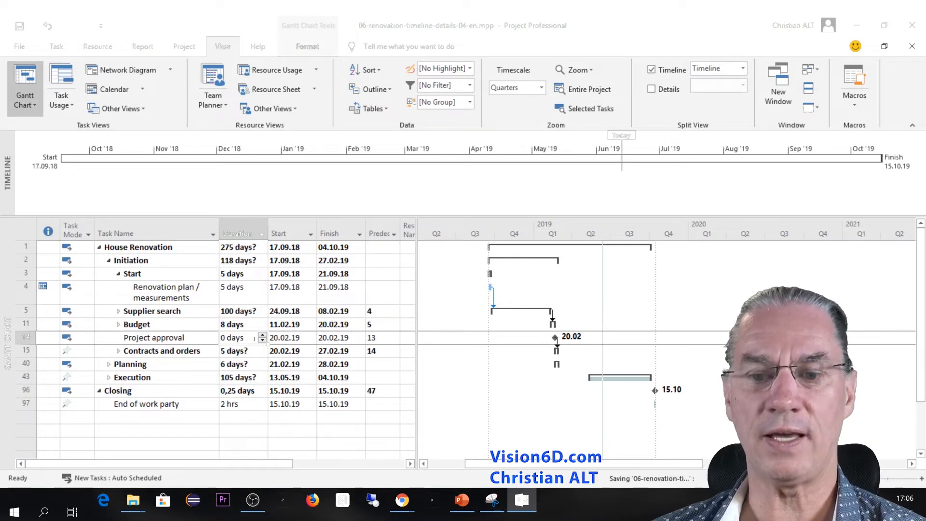
{"action": "key", "text": "BackSpace"}
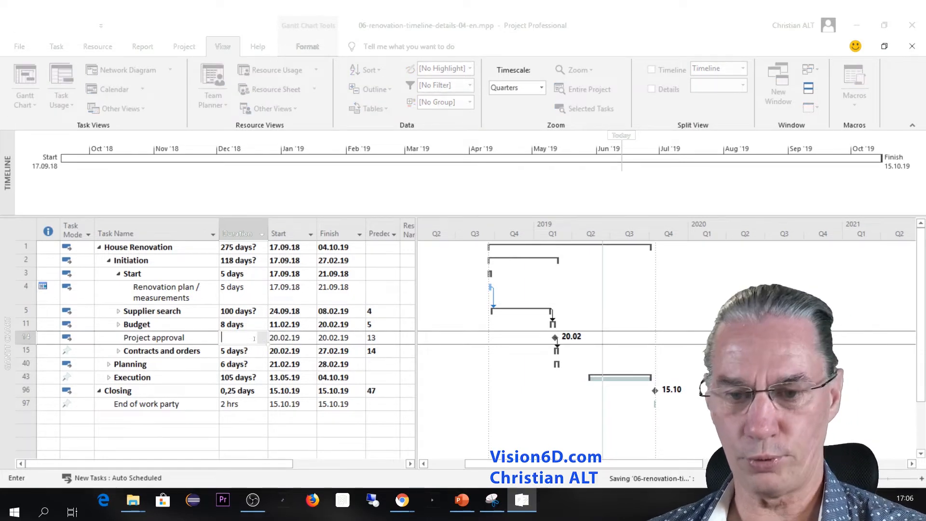
{"action": "type", "text": "2"}
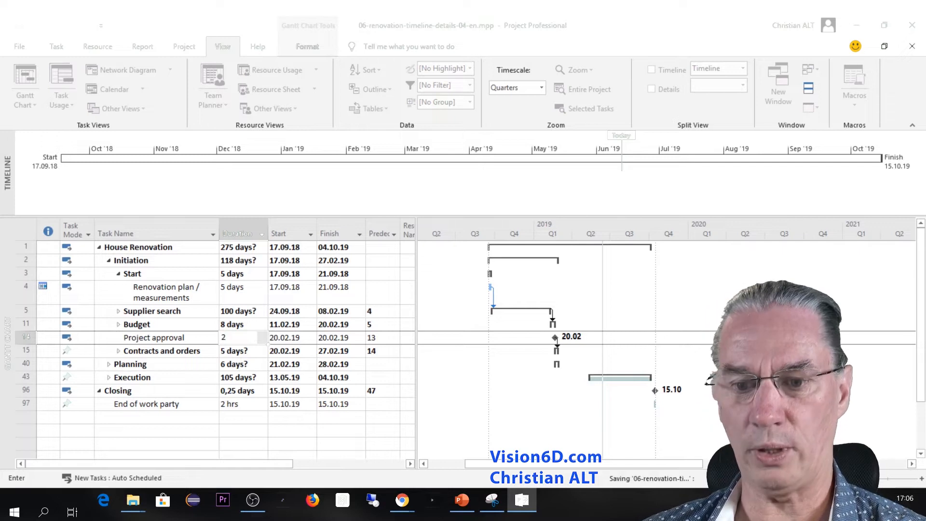
{"action": "type", "text": "hrs"}
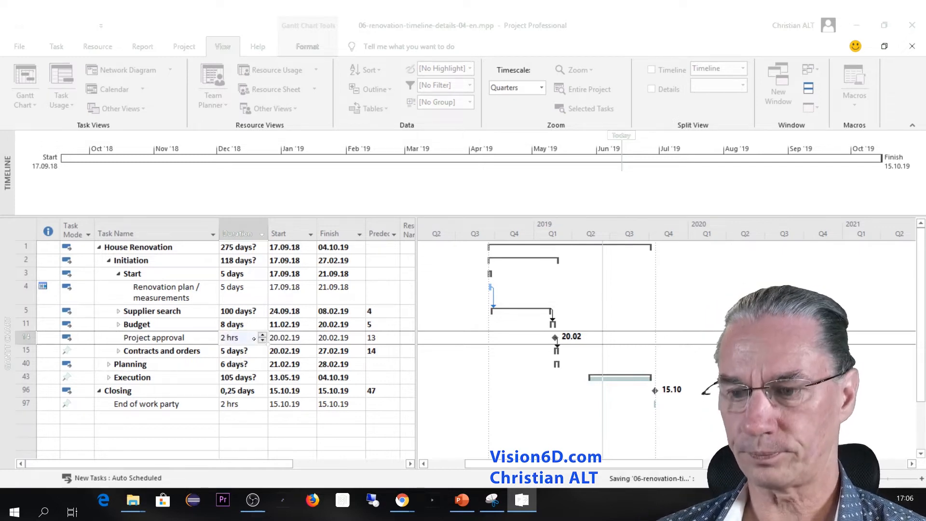
{"action": "key", "text": "Return"}
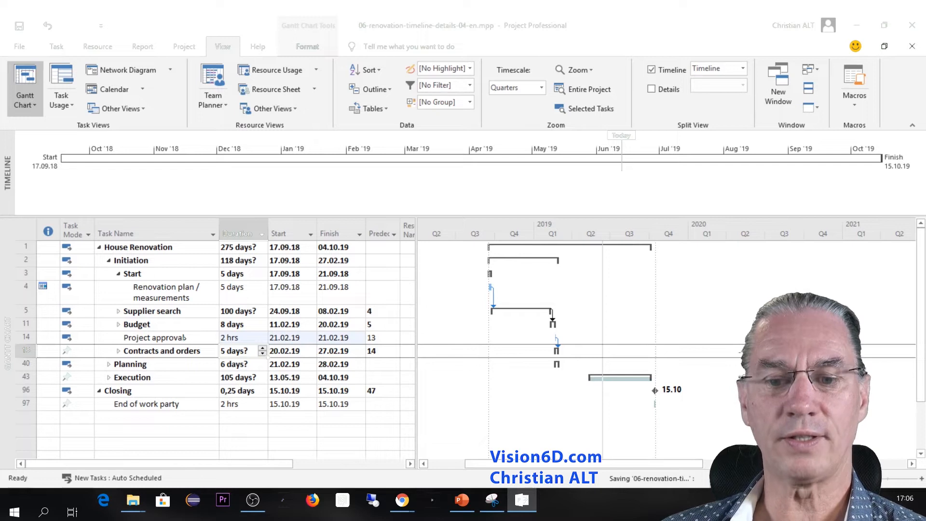
Turn Project approval back into a milestone by setting its duration to 0 days
{"action": "left_click", "coordinate": [223, 338]}
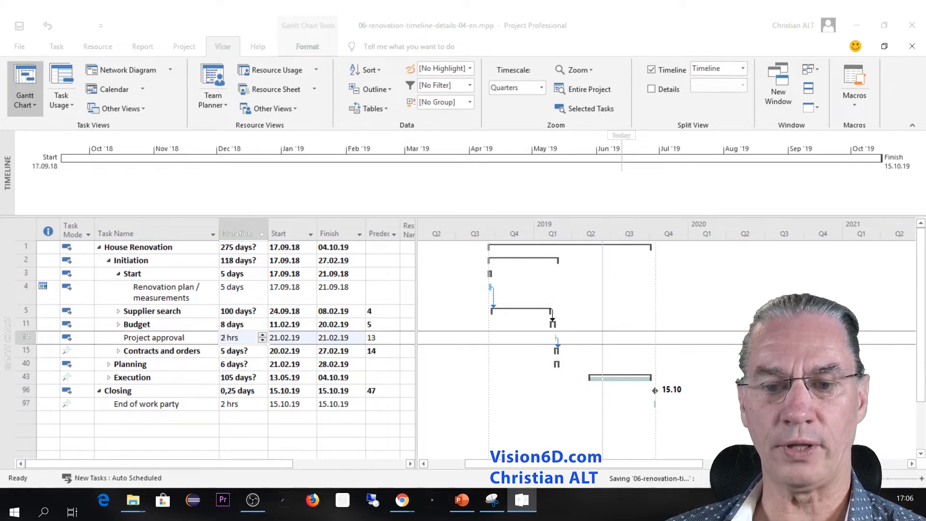
{"action": "key", "text": "BackSpace"}
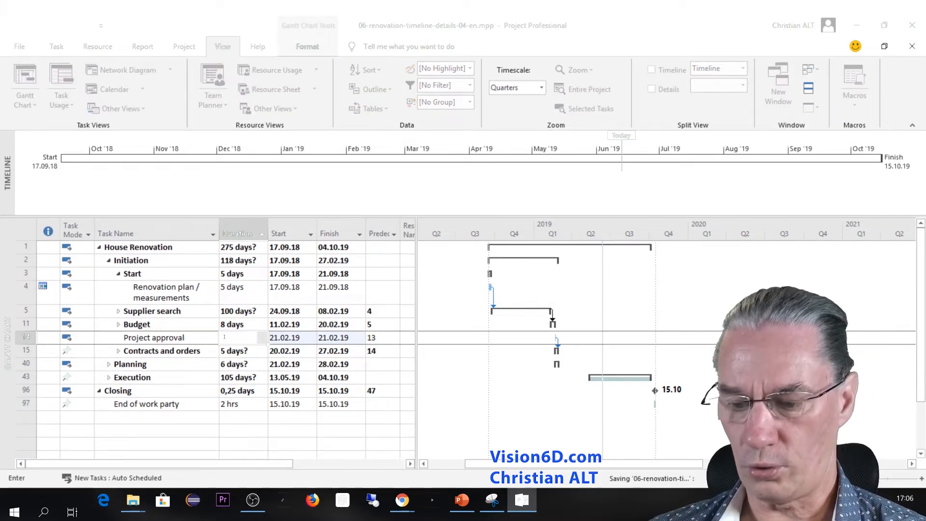
{"action": "type", "text": "0d"}
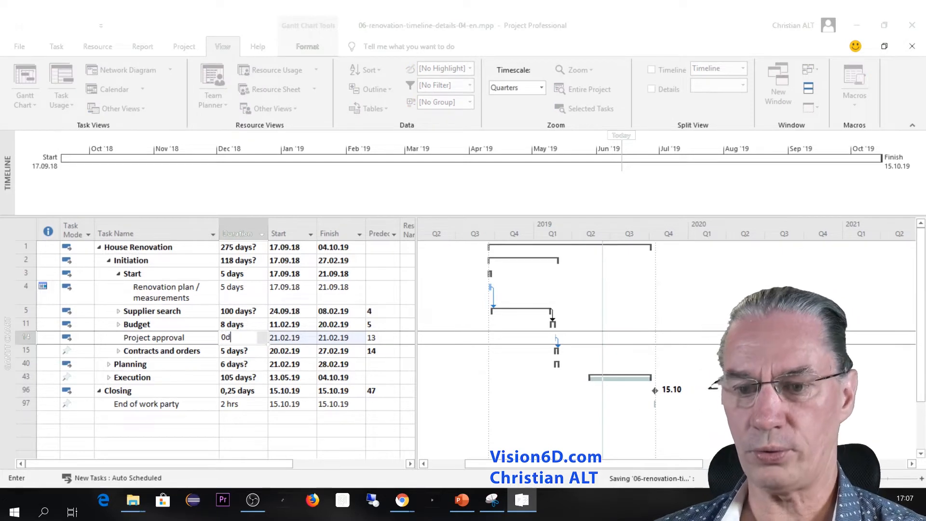
{"action": "key", "text": "Return"}
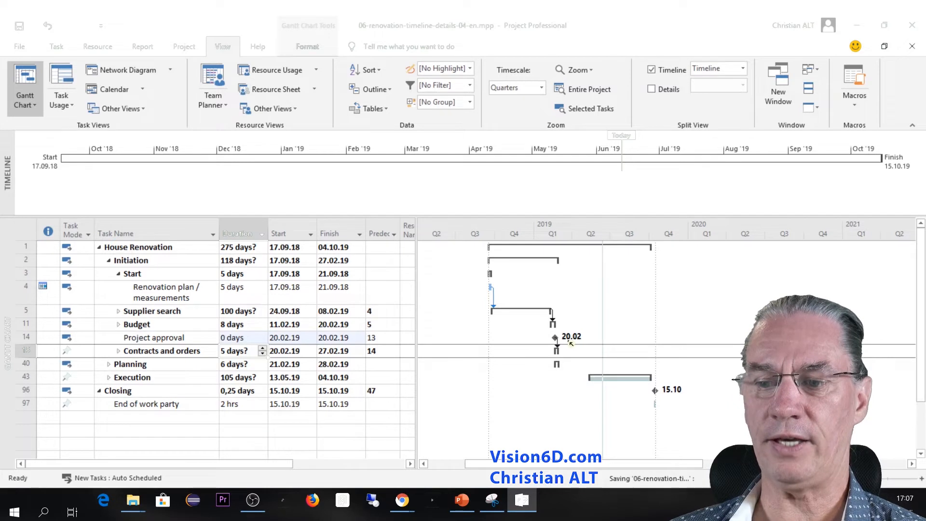
{"action": "mouse_move", "coordinate": [554, 338]}
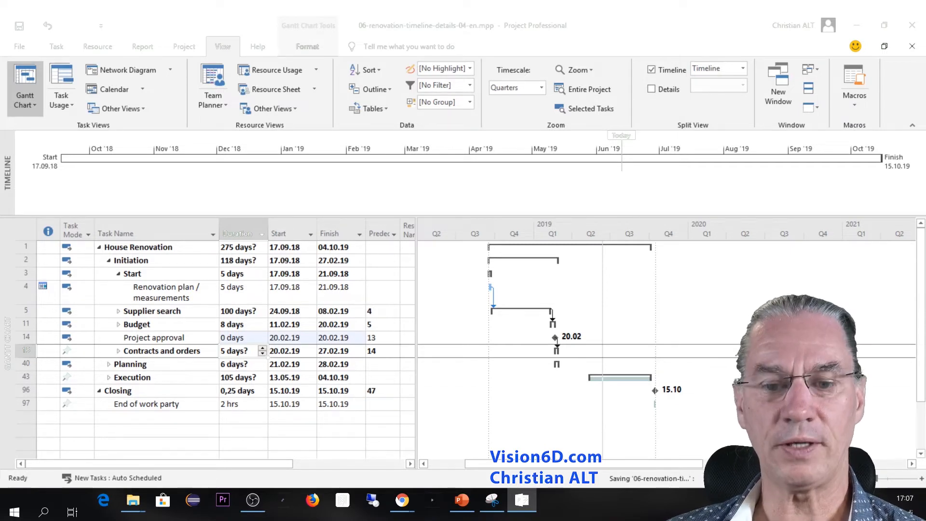
Remove the milestone marking from the Closing summary task in its advanced task information
{"action": "right_click", "coordinate": [114, 392]}
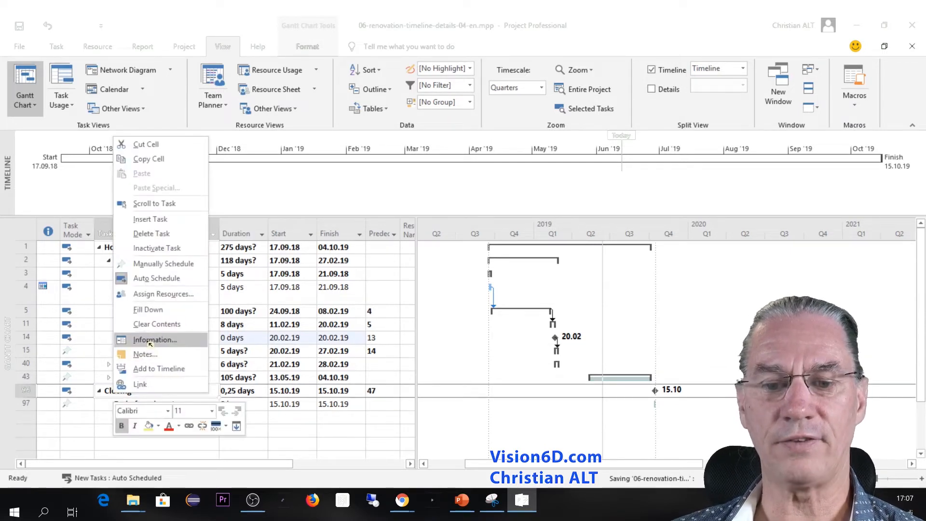
{"action": "left_click", "coordinate": [150, 340]}
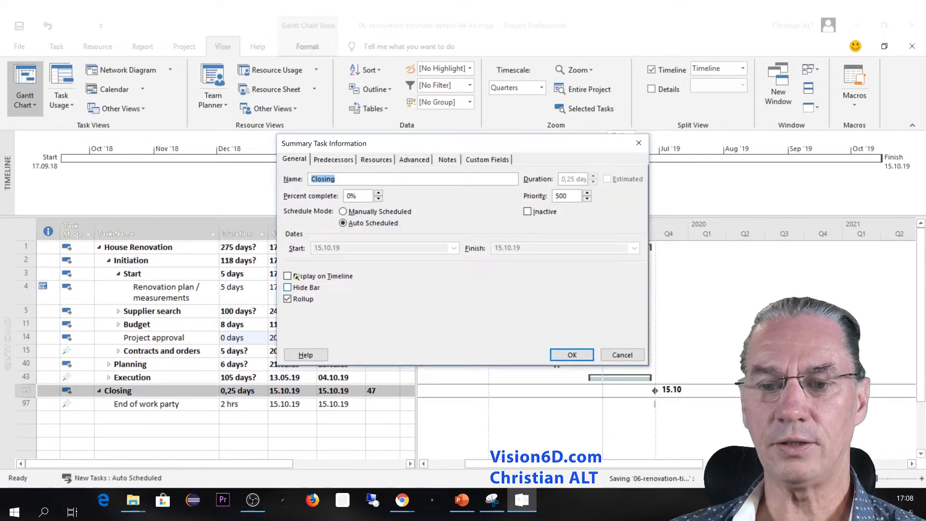
{"action": "left_click", "coordinate": [414, 160]}
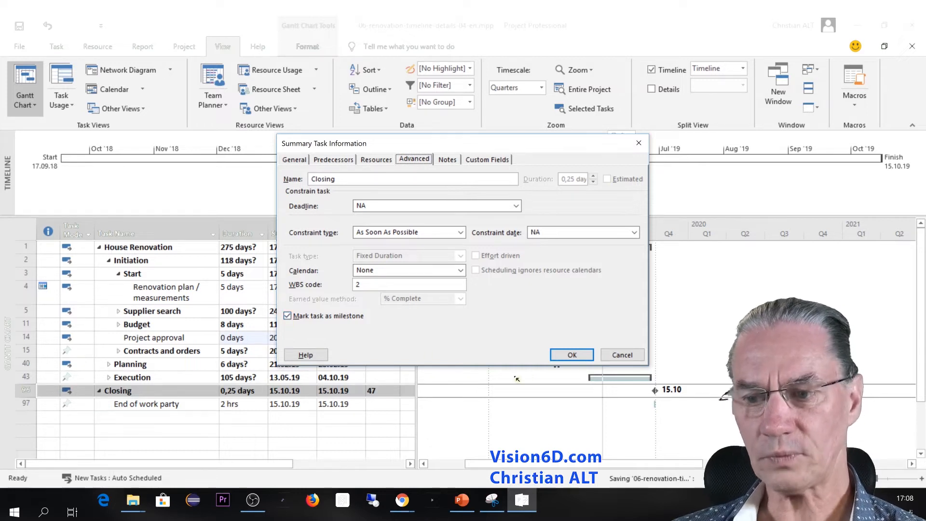
{"action": "left_click", "coordinate": [286, 317]}
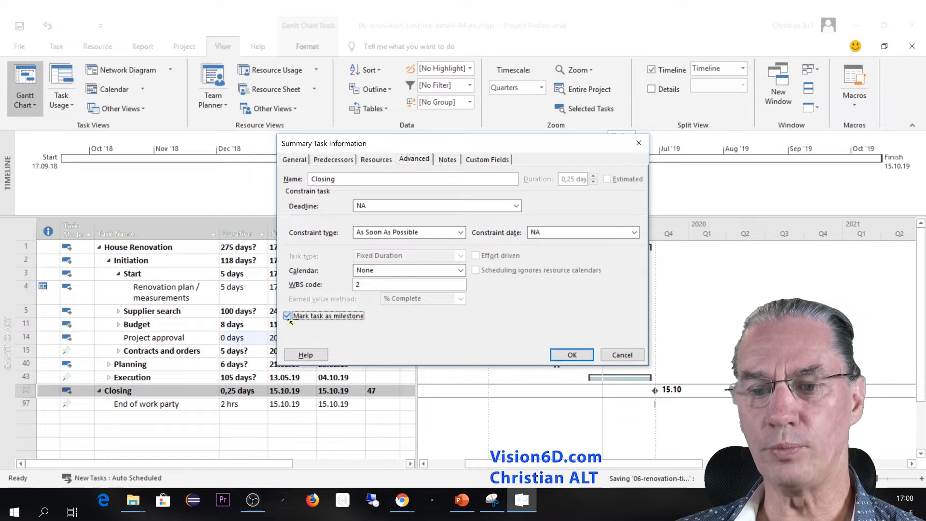
{"action": "left_click", "coordinate": [572, 355]}
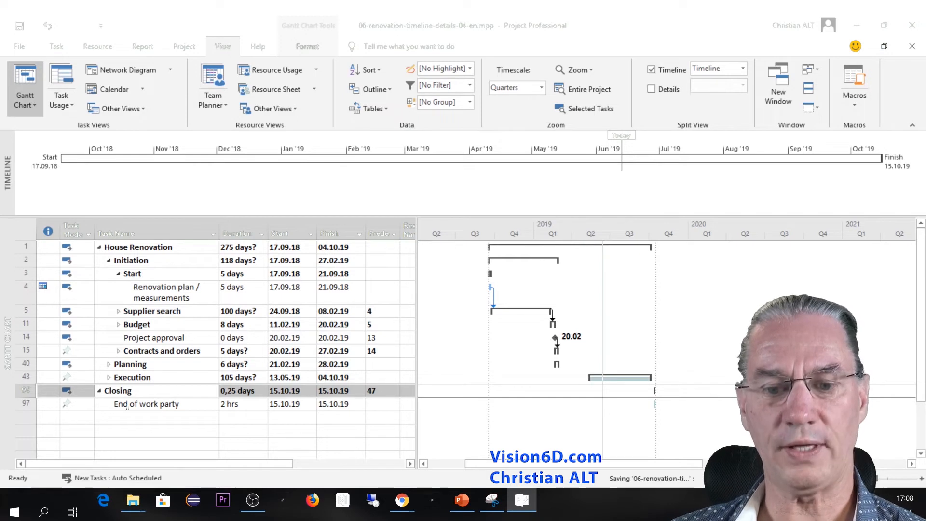
Mark the End of work party task as a milestone in its advanced task information
{"action": "left_click", "coordinate": [143, 405]}
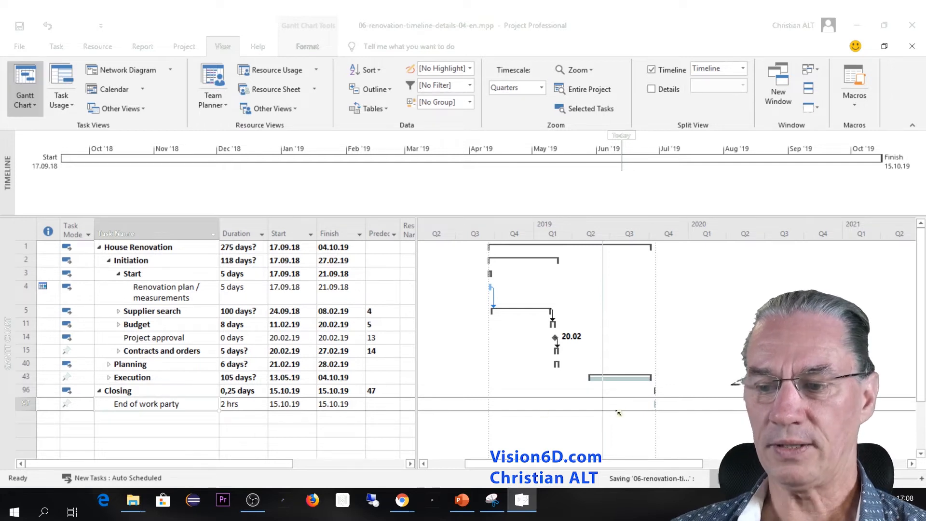
{"action": "mouse_move", "coordinate": [657, 404]}
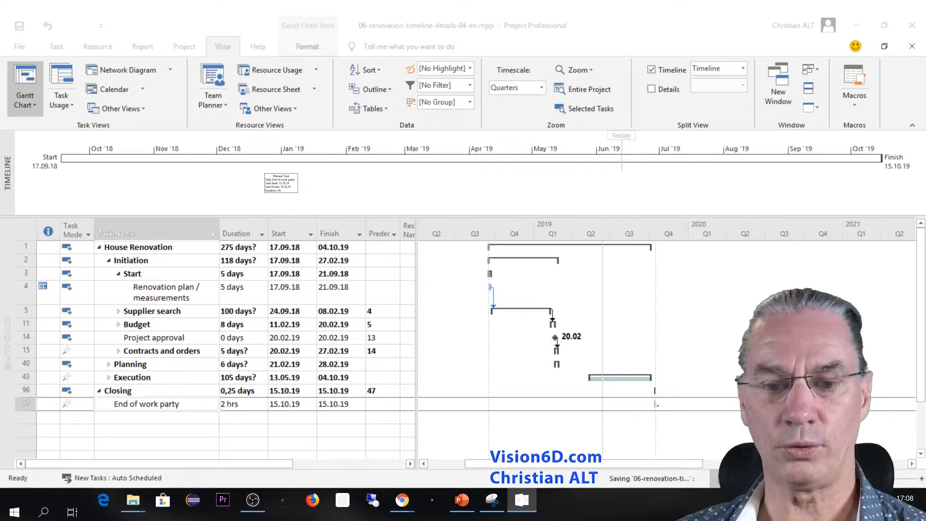
{"action": "right_click", "coordinate": [149, 405]}
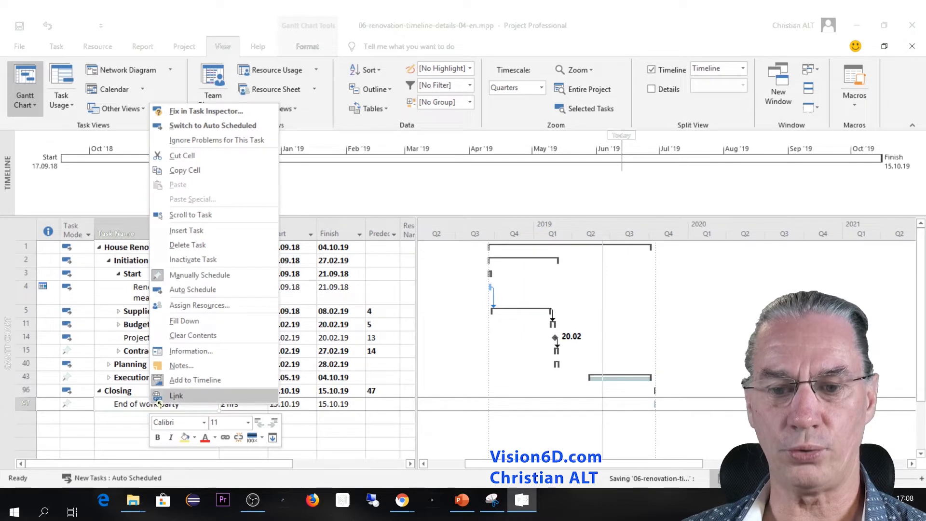
{"action": "left_click", "coordinate": [191, 353]}
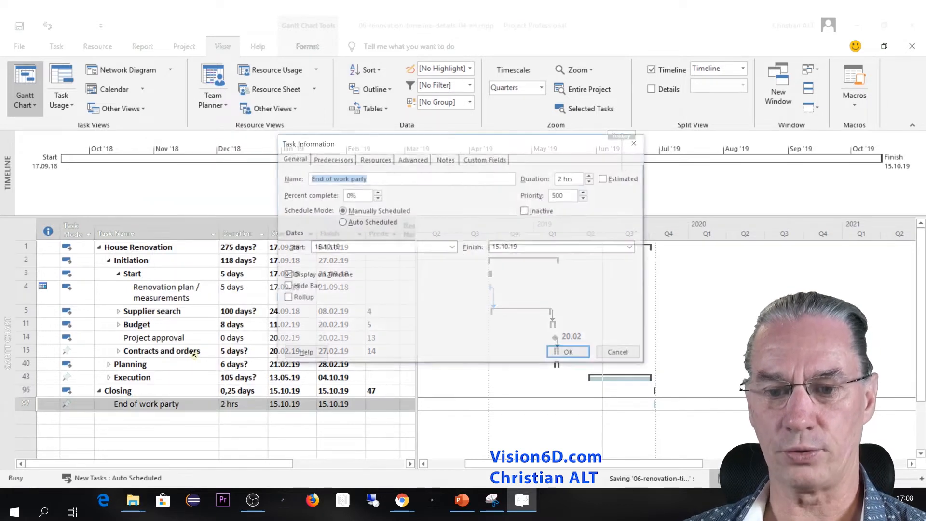
{"action": "left_click", "coordinate": [414, 160]}
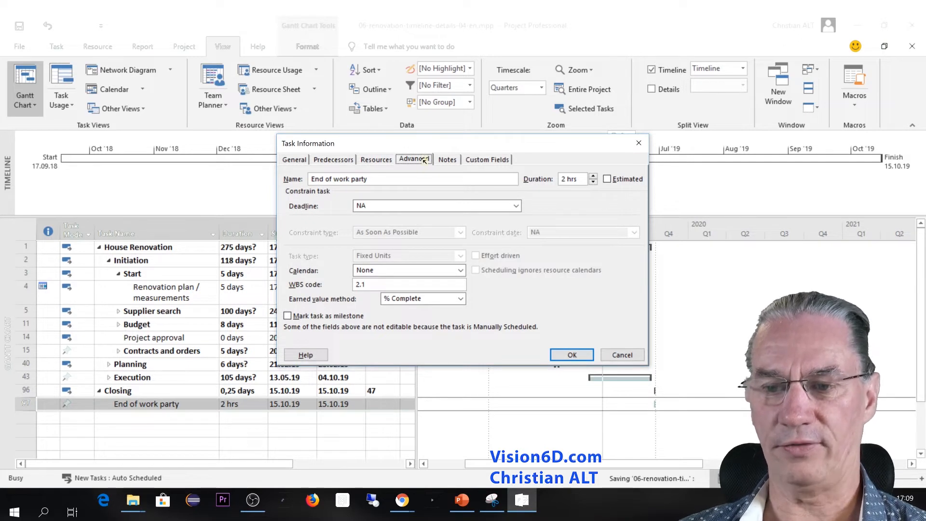
{"action": "left_click", "coordinate": [288, 316]}
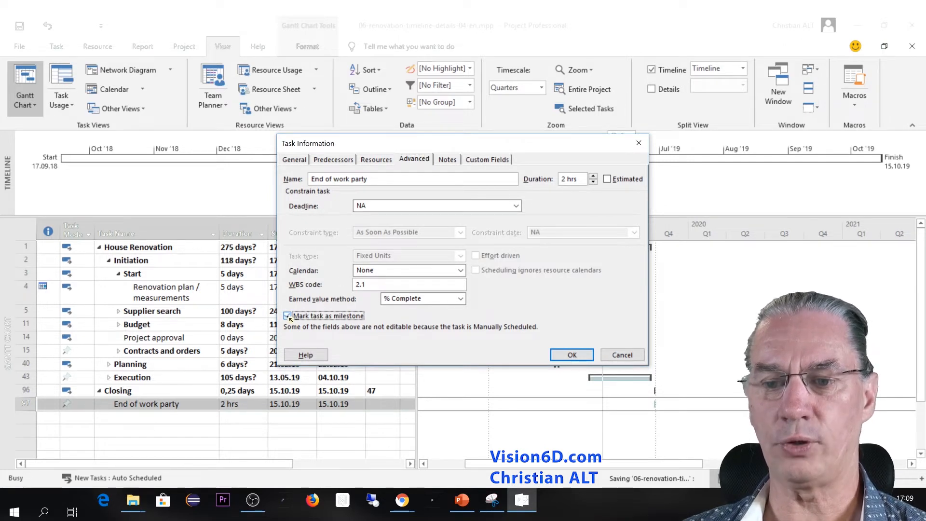
{"action": "left_click", "coordinate": [572, 356]}
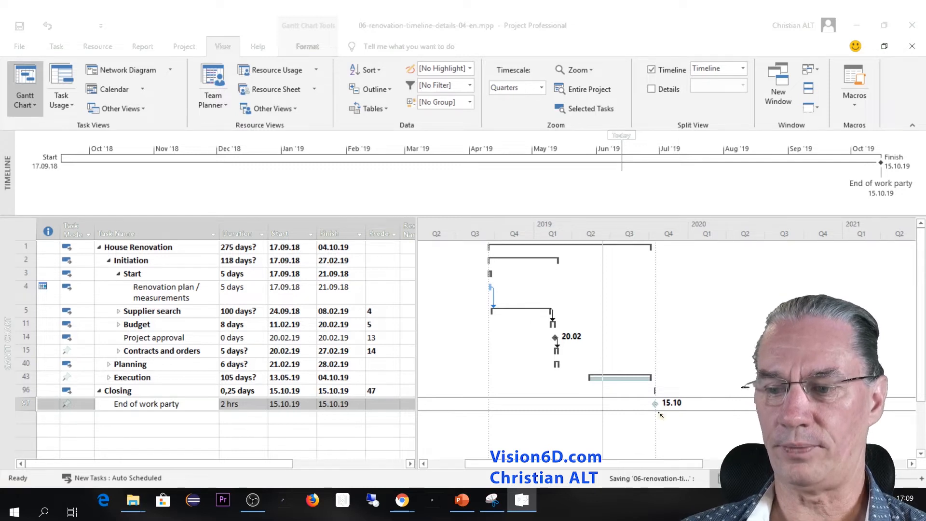
{"action": "mouse_move", "coordinate": [655, 405]}
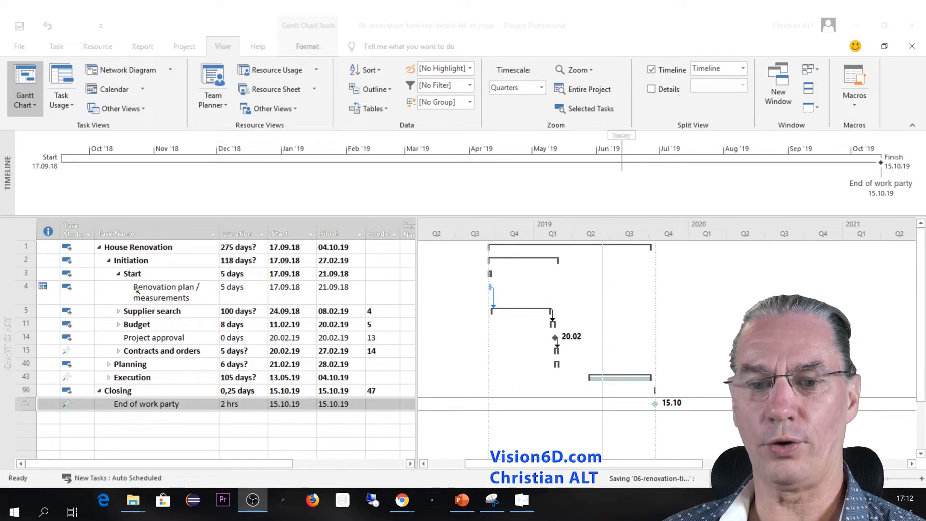
Add the Project approval milestone to the timeline
{"action": "left_click", "coordinate": [148, 339]}
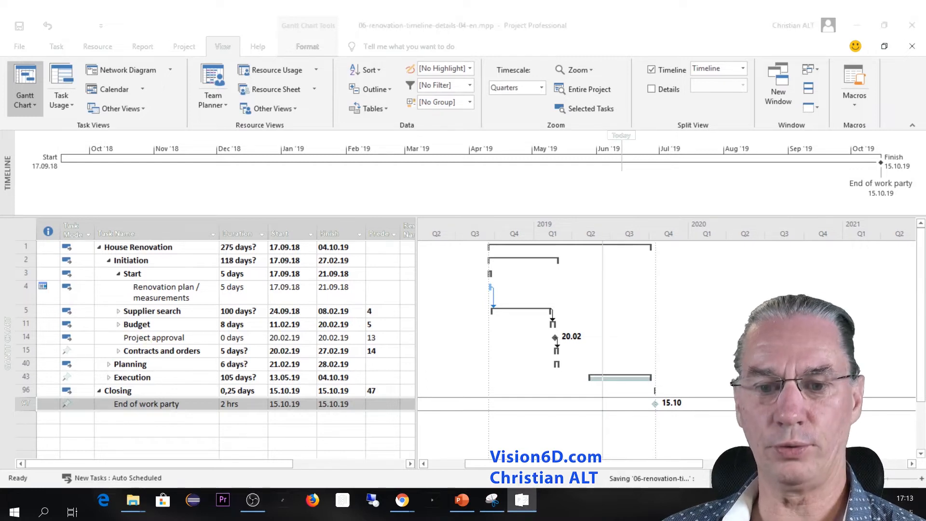
{"action": "right_click", "coordinate": [147, 340]}
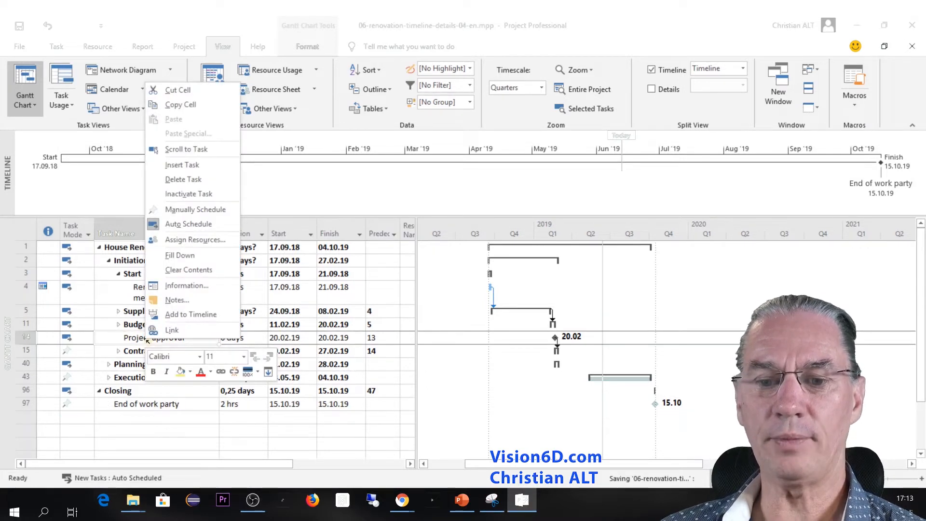
{"action": "left_click", "coordinate": [183, 317]}
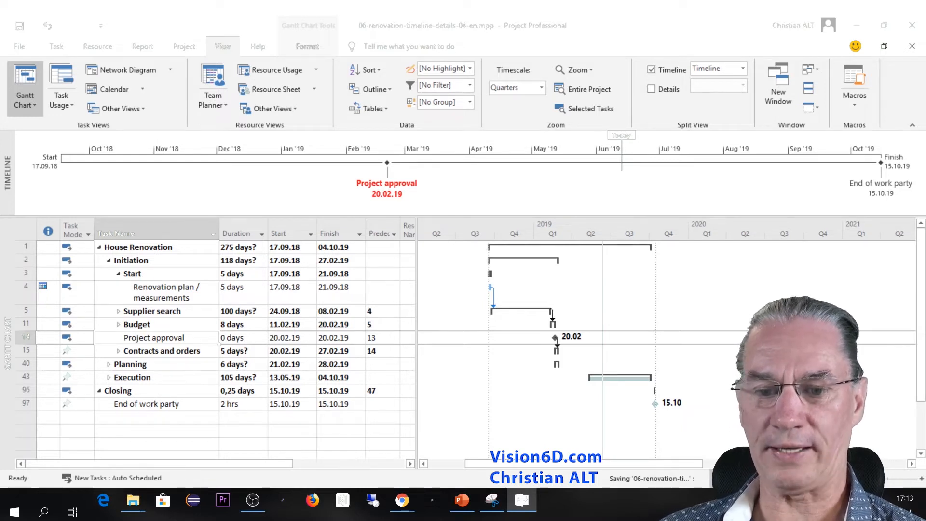
Turn off Display on Timeline for the End of work party task in its task information
{"action": "left_click", "coordinate": [148, 404]}
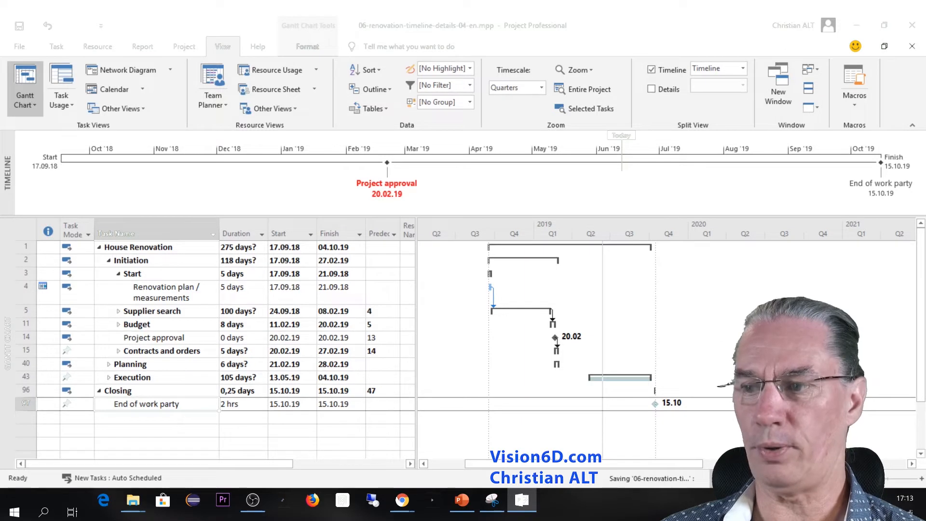
{"action": "right_click", "coordinate": [150, 406]}
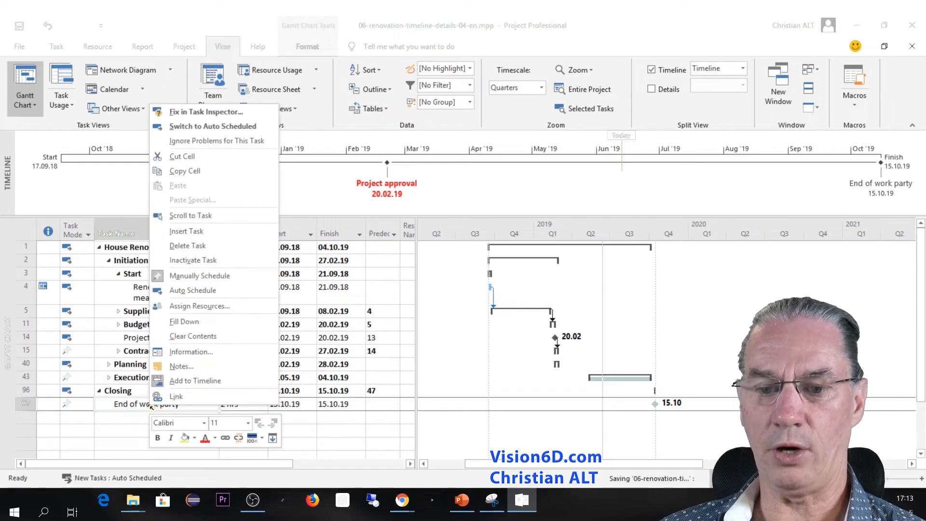
{"action": "left_click", "coordinate": [198, 356]}
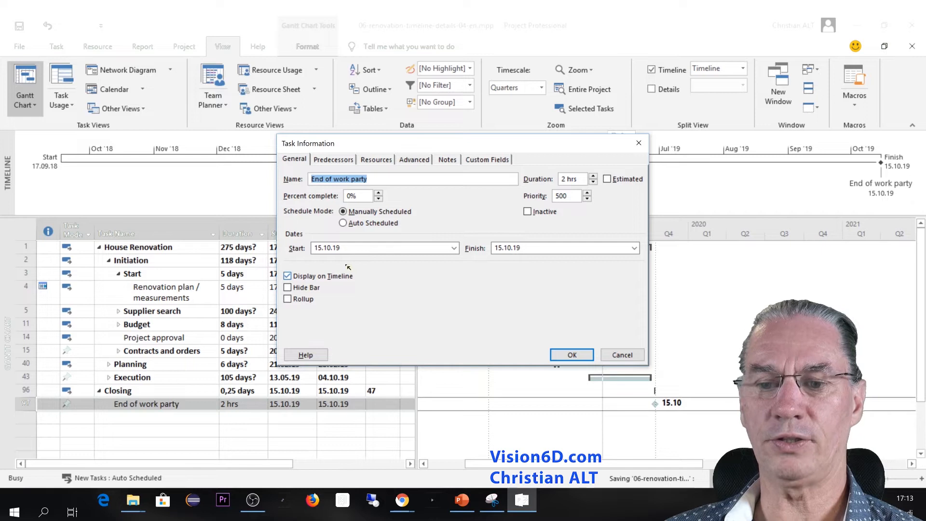
{"action": "left_click", "coordinate": [288, 276]}
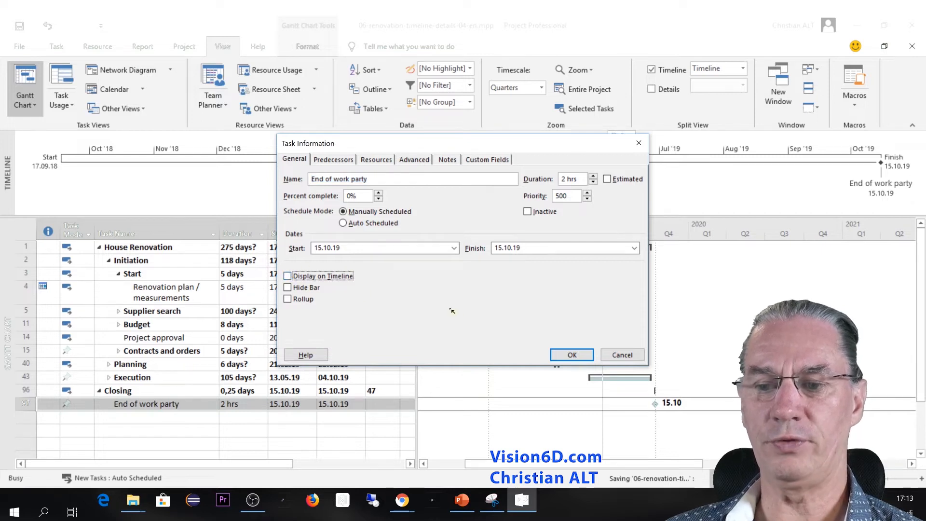
{"action": "left_click", "coordinate": [573, 360]}
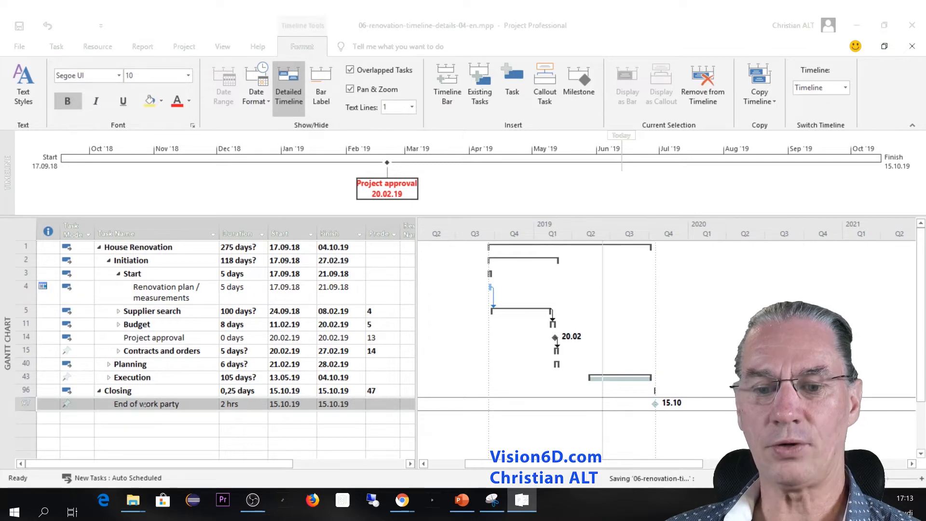
Turn Display on Timeline back on for the End of work party task in its task information
{"action": "left_click", "coordinate": [145, 405]}
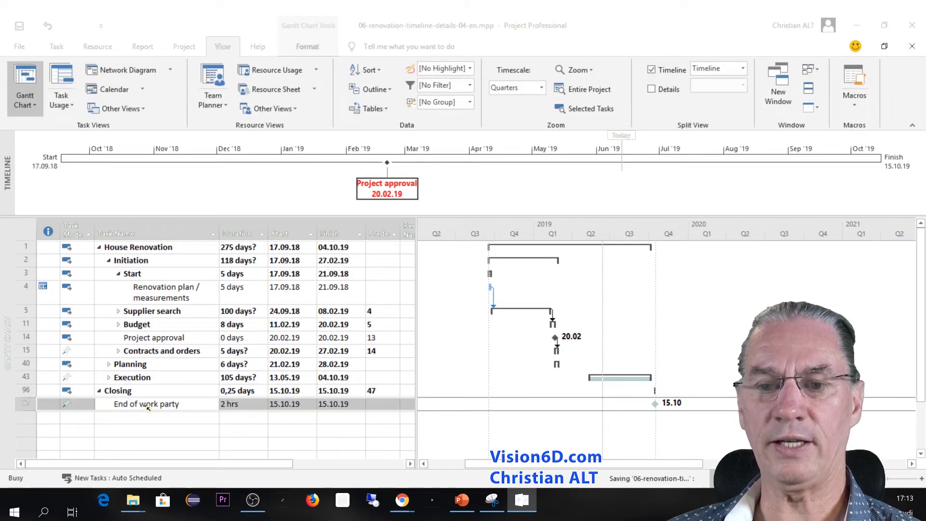
{"action": "double_click", "coordinate": [145, 405]}
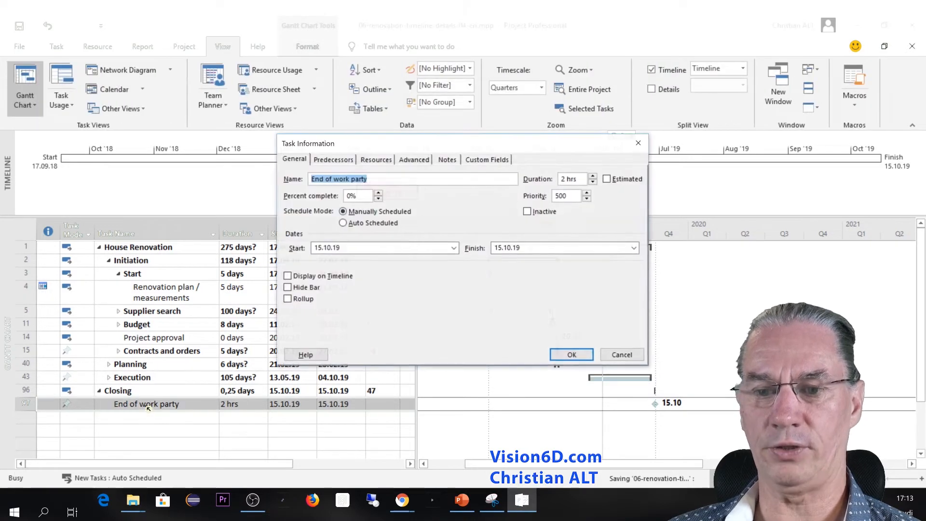
{"action": "left_click", "coordinate": [290, 277]}
{"action": "left_click", "coordinate": [572, 356]}
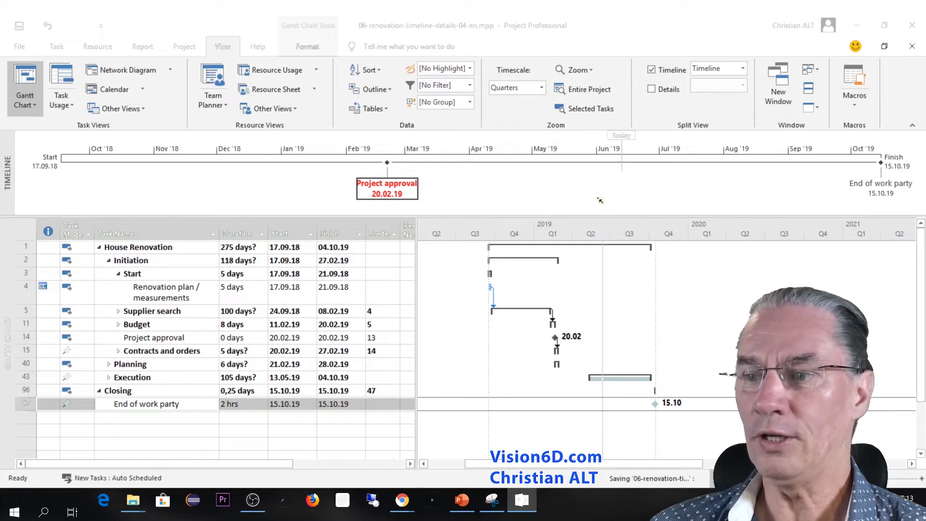
{"action": "mouse_move", "coordinate": [890, 193]}
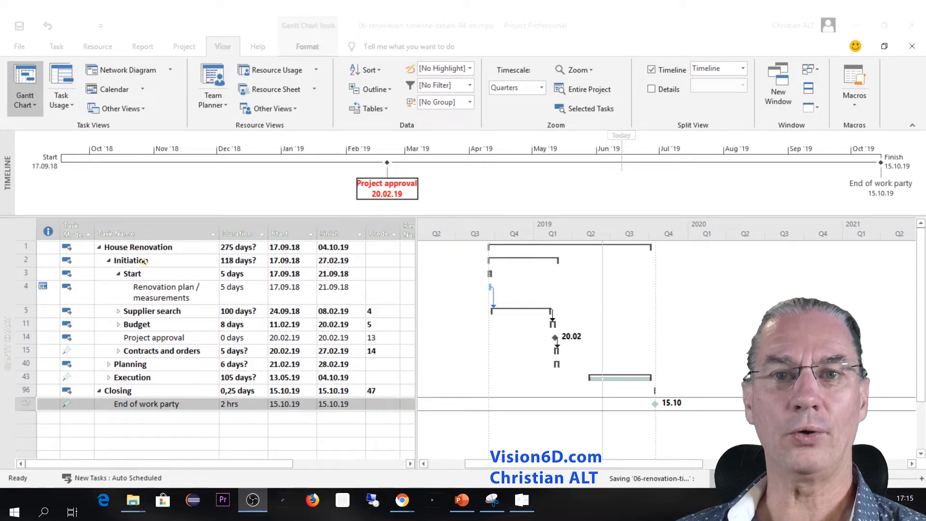
Add the Initiation summary task to the timeline
{"action": "left_click", "coordinate": [144, 261]}
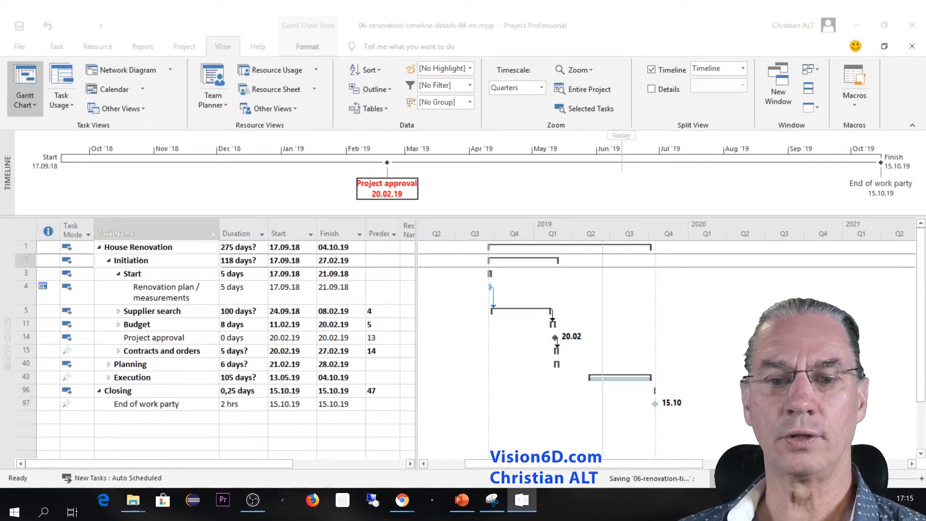
{"action": "right_click", "coordinate": [142, 261]}
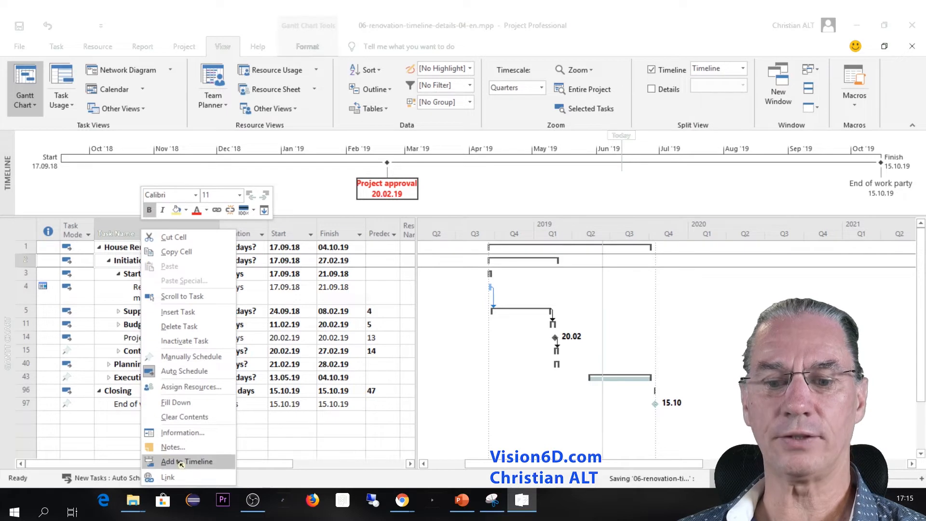
{"action": "left_click", "coordinate": [178, 463]}
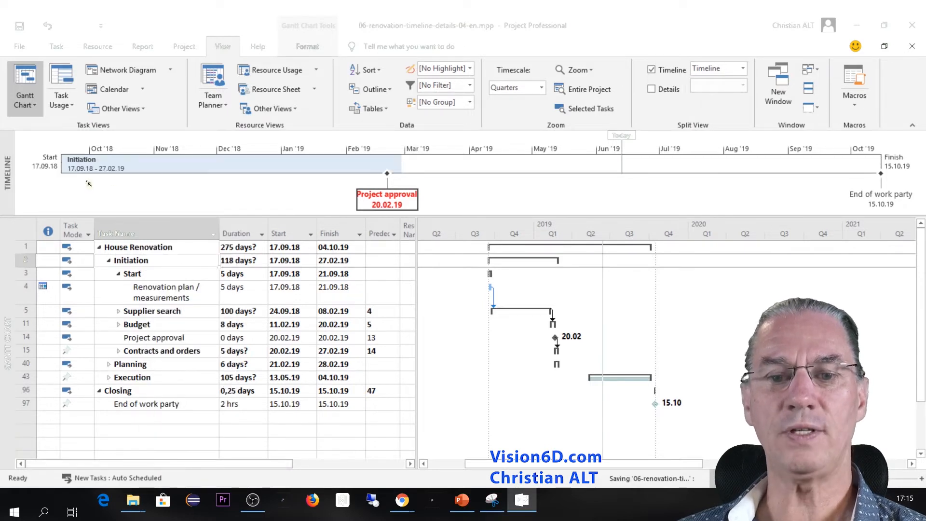
{"action": "mouse_move", "coordinate": [390, 165]}
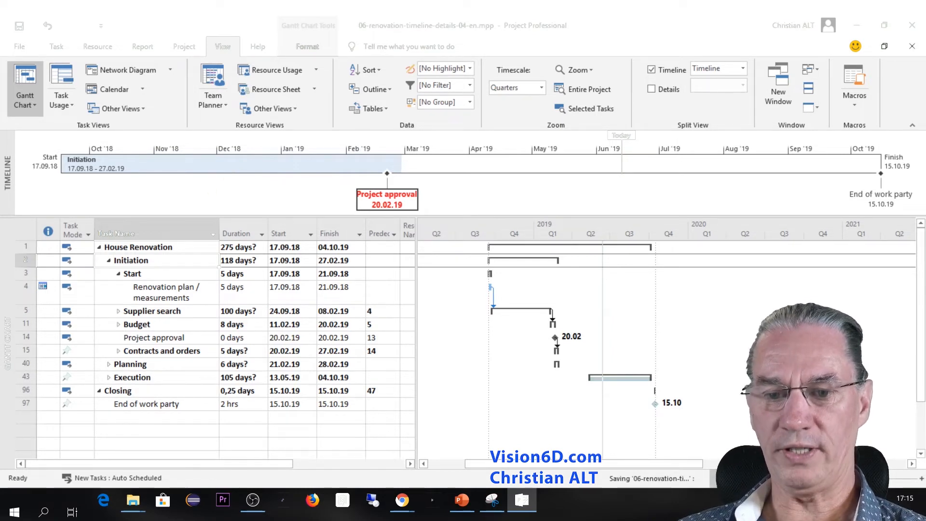
Add the Execution and Planning summary tasks to the timeline
{"action": "right_click", "coordinate": [135, 381]}
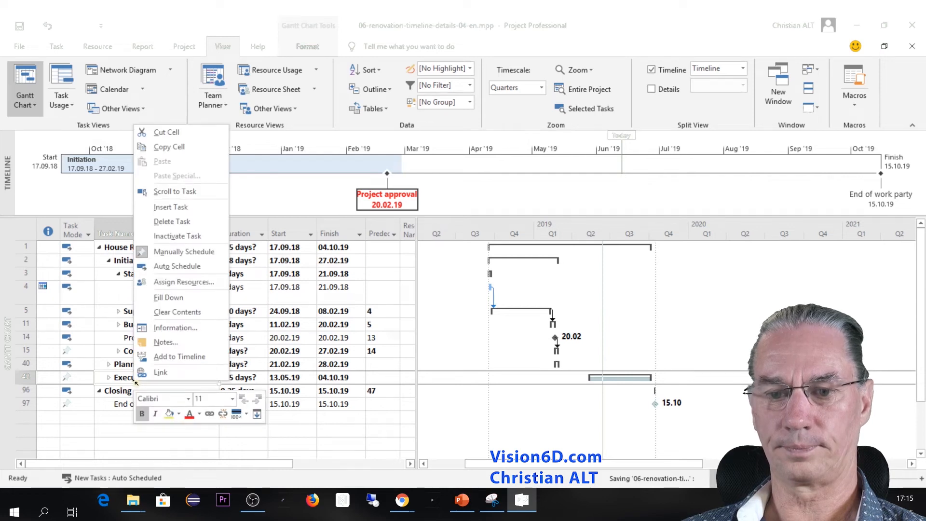
{"action": "left_click", "coordinate": [165, 356]}
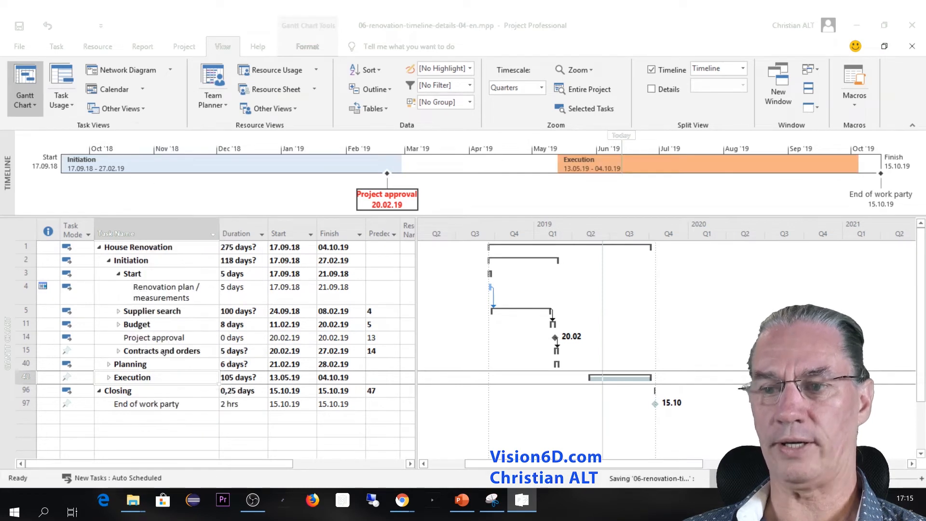
{"action": "left_click", "coordinate": [135, 366]}
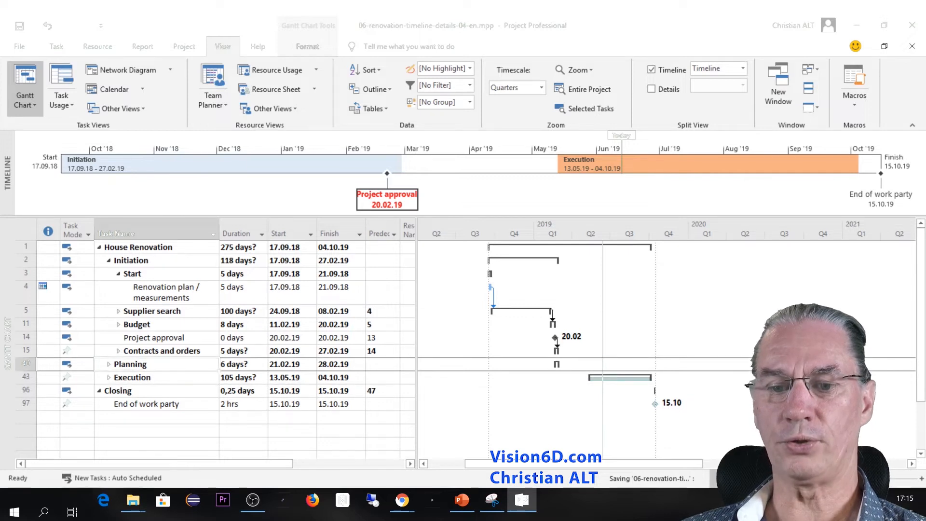
{"action": "right_click", "coordinate": [135, 365]}
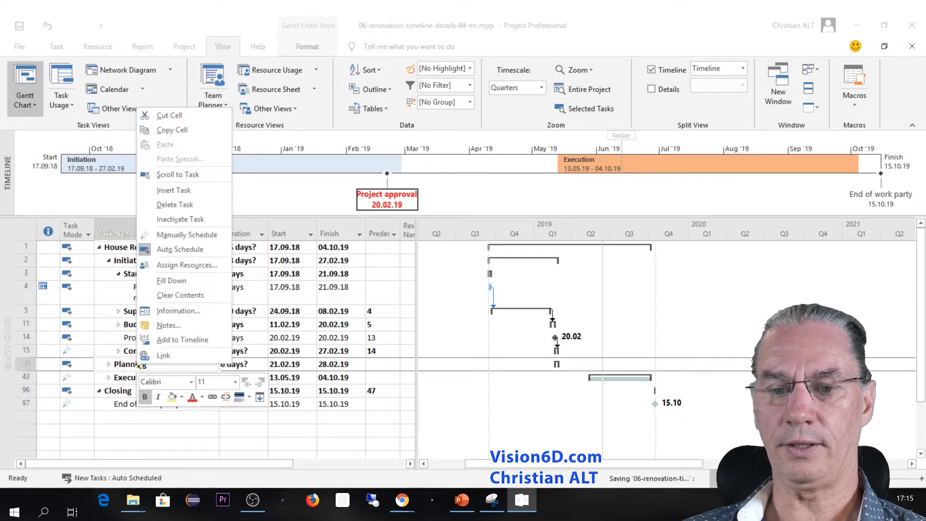
{"action": "left_click", "coordinate": [168, 338]}
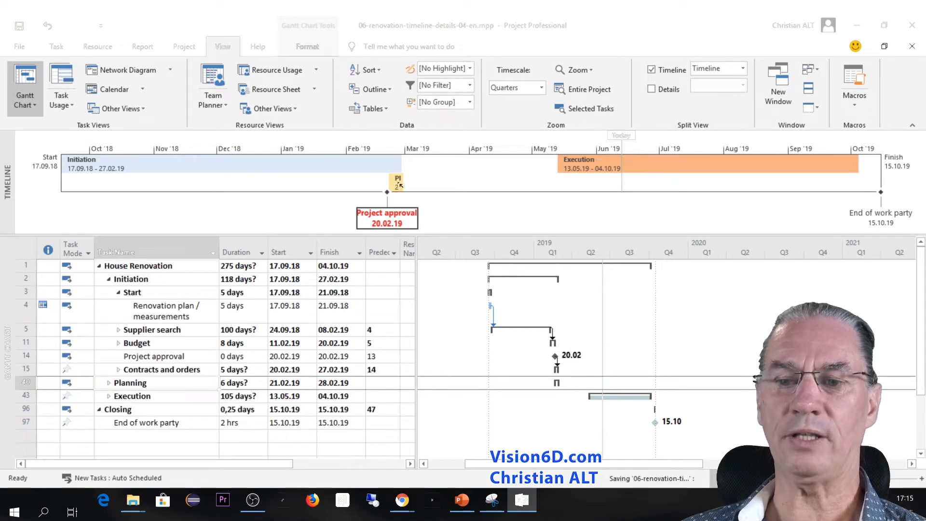
{"action": "mouse_move", "coordinate": [400, 186]}
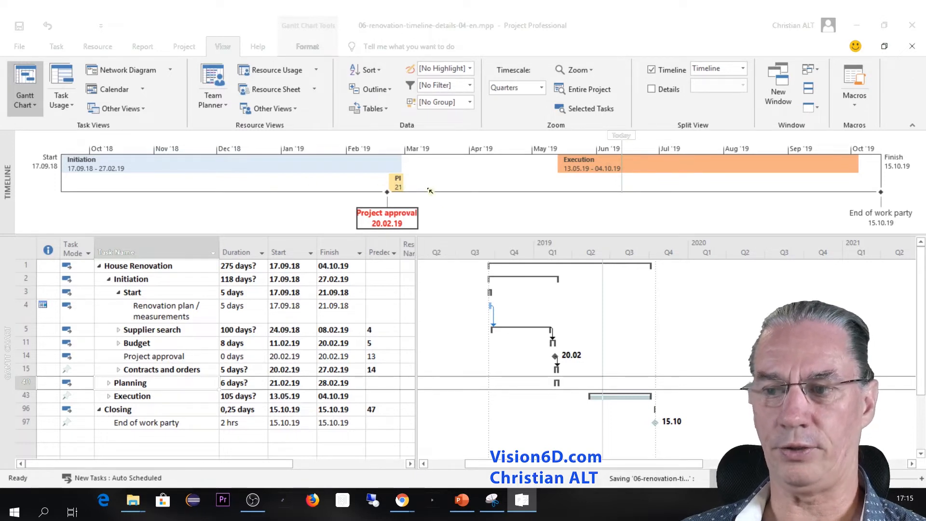
{"action": "mouse_move", "coordinate": [136, 165]}
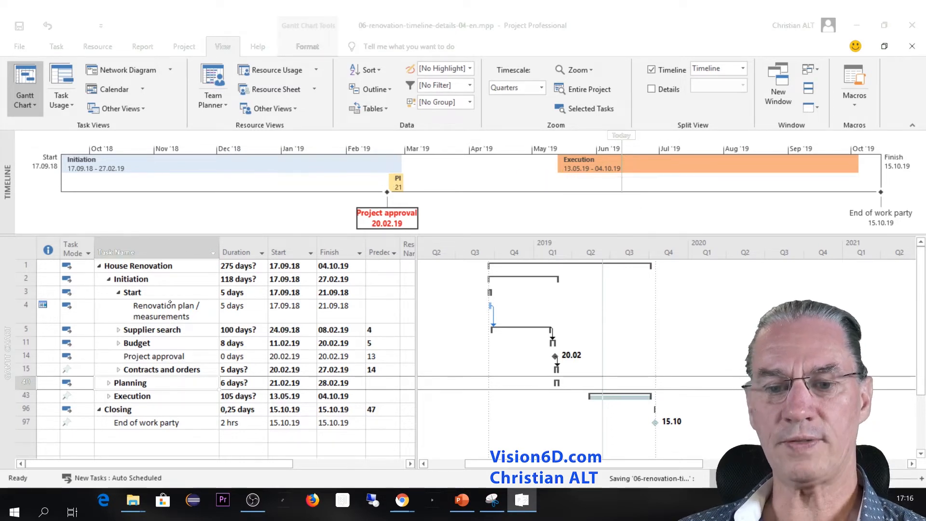
Add the Budget summary task to the timeline
{"action": "left_click", "coordinate": [137, 344]}
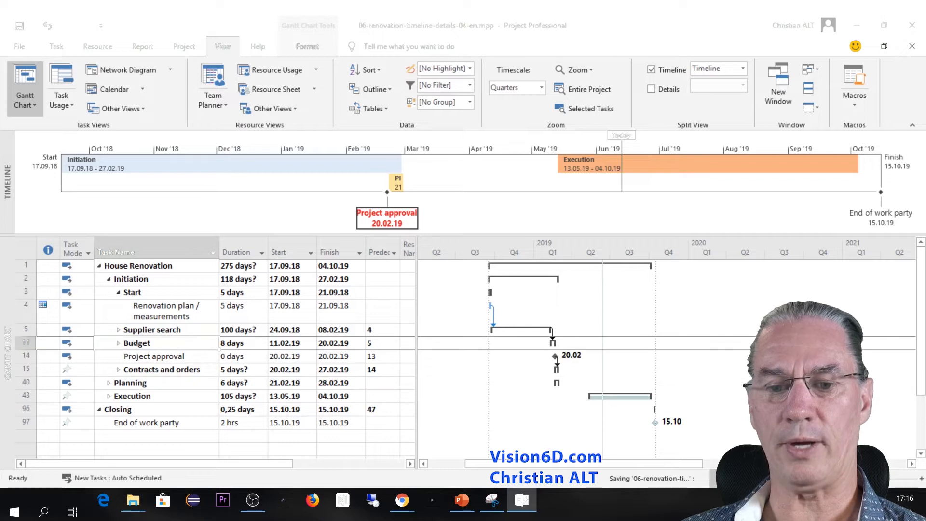
{"action": "right_click", "coordinate": [139, 346]}
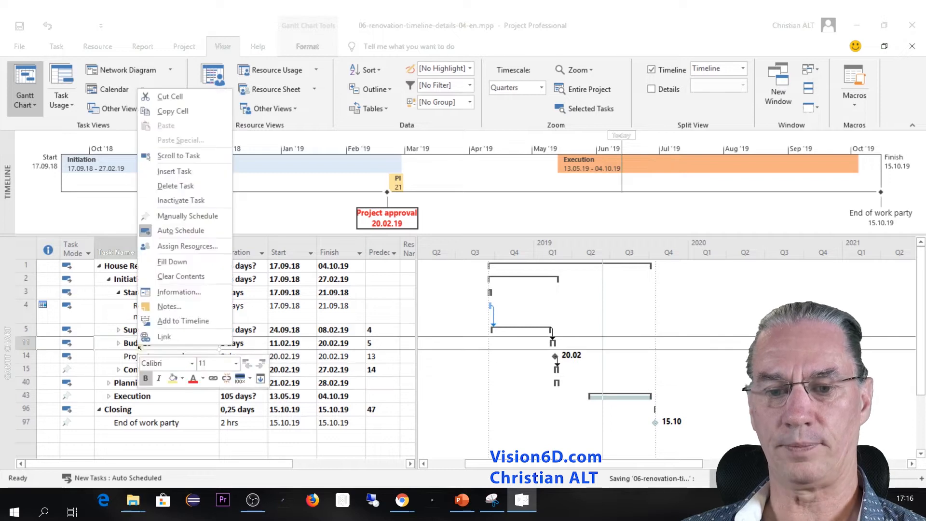
{"action": "left_click", "coordinate": [186, 321]}
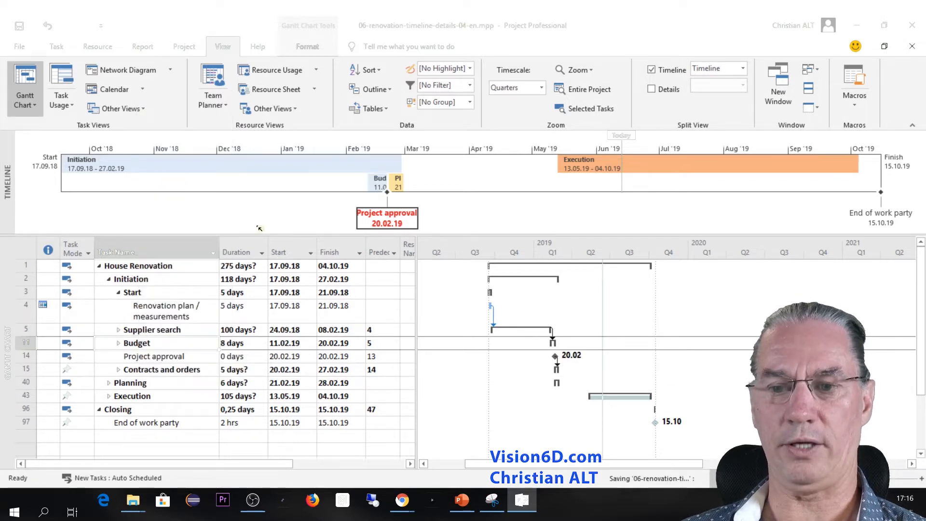
Display the Budget bar as a callout and place it below the timeline, beside the Project approval milestone
{"action": "right_click", "coordinate": [381, 185]}
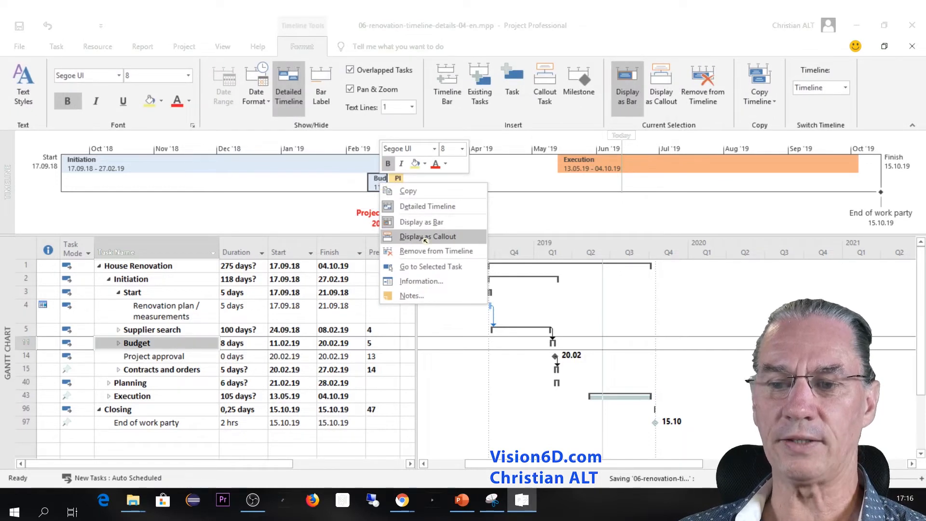
{"action": "left_click", "coordinate": [425, 237]}
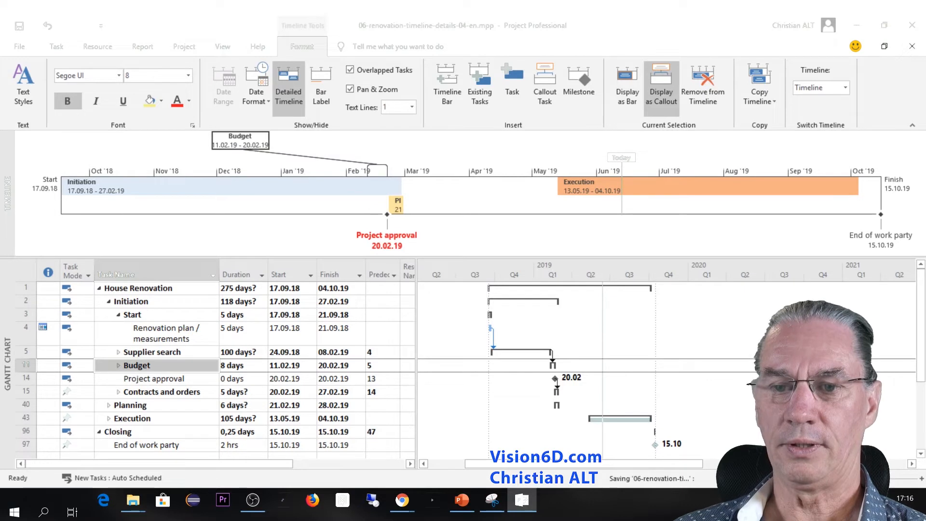
{"action": "left_click_drag", "start_coordinate": [242, 137], "coordinate": [304, 240]}
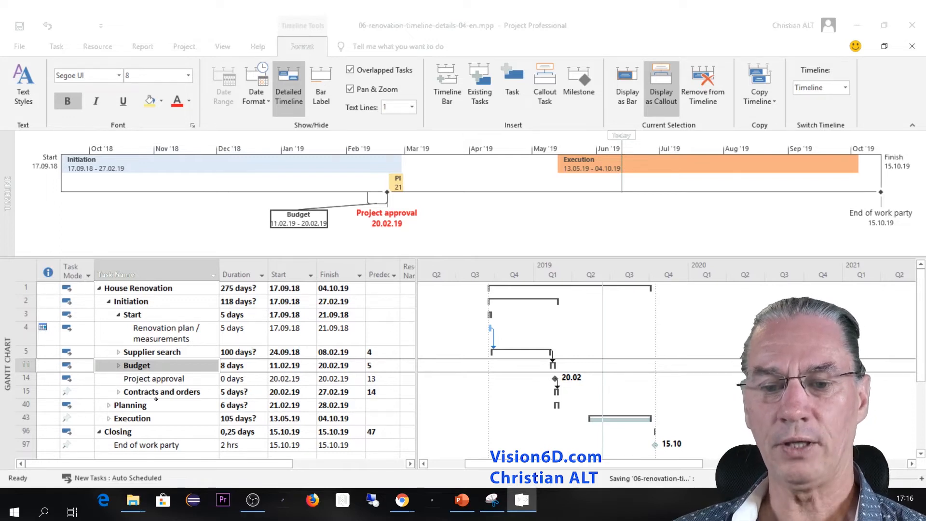
Display the Contracts and orders summary task on the timeline through its task information and show it as a callout
{"action": "left_click", "coordinate": [159, 393]}
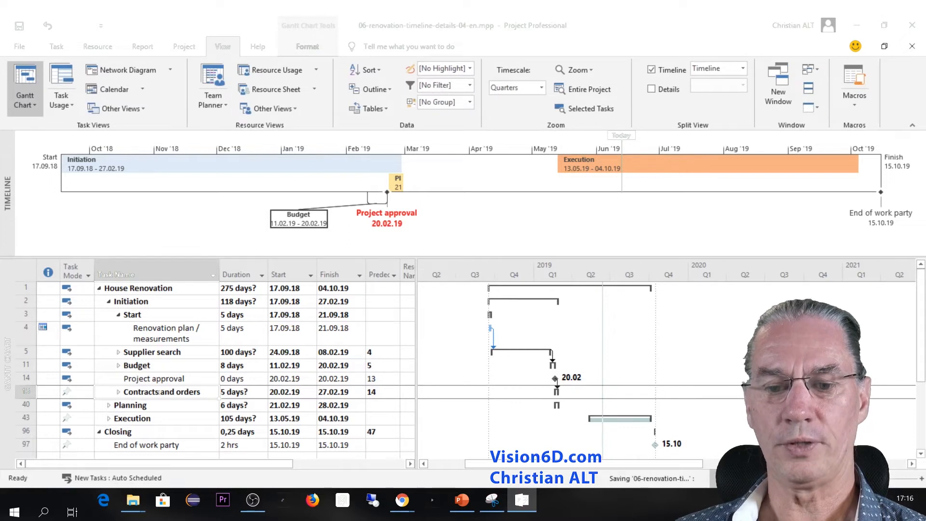
{"action": "double_click", "coordinate": [162, 392]}
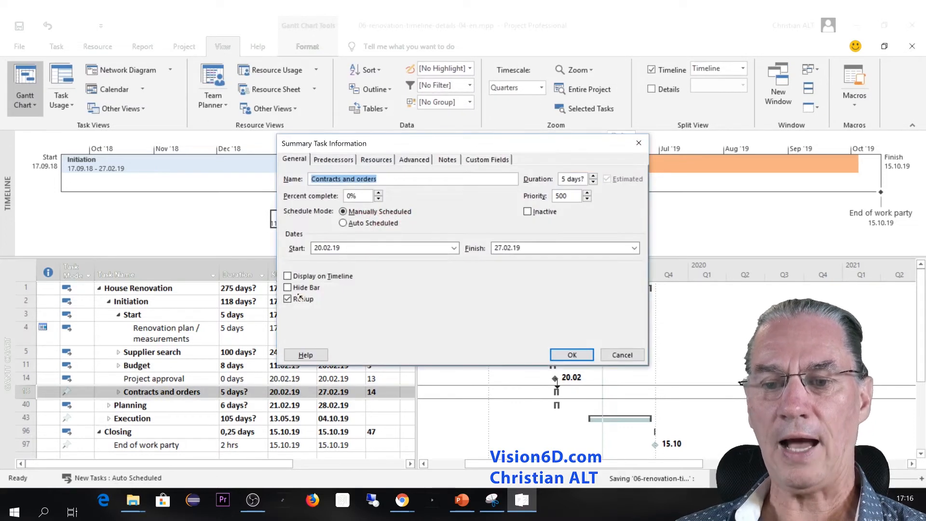
{"action": "left_click", "coordinate": [288, 277]}
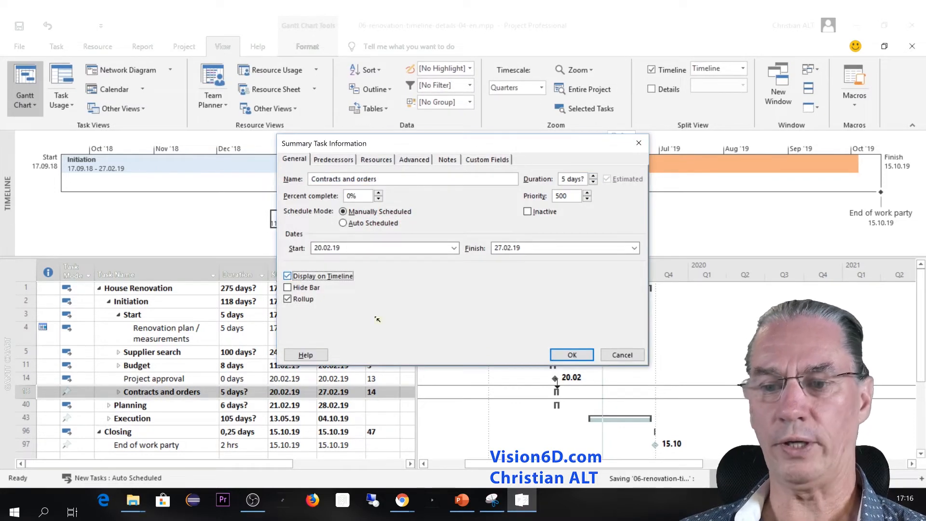
{"action": "left_click", "coordinate": [571, 356]}
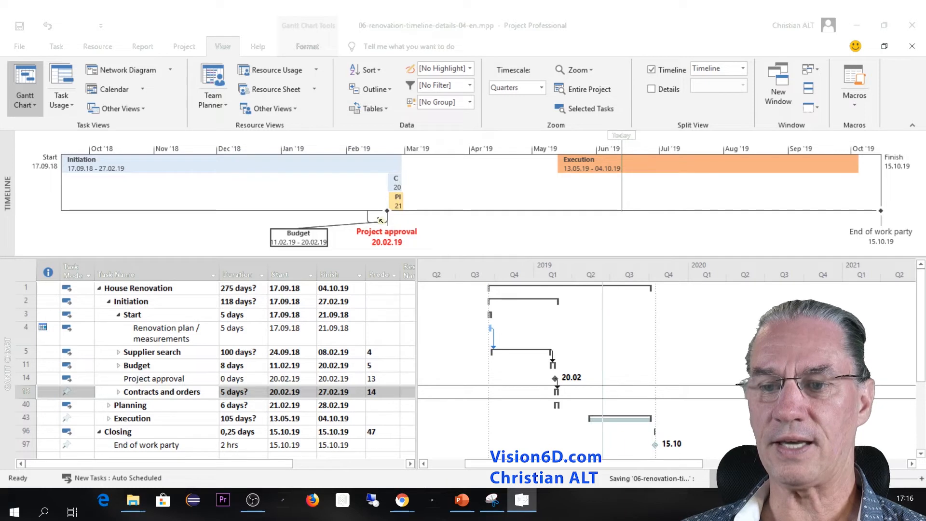
{"action": "right_click", "coordinate": [399, 186]}
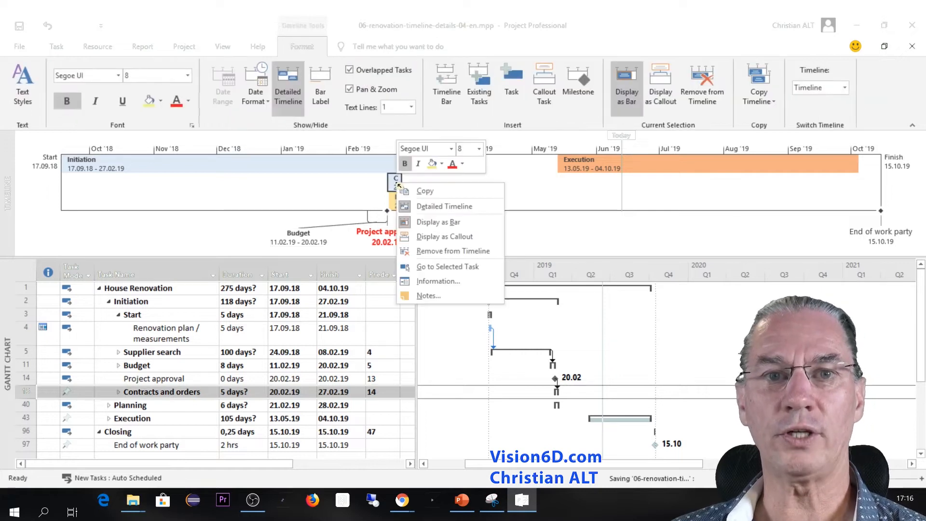
{"action": "left_click", "coordinate": [442, 236]}
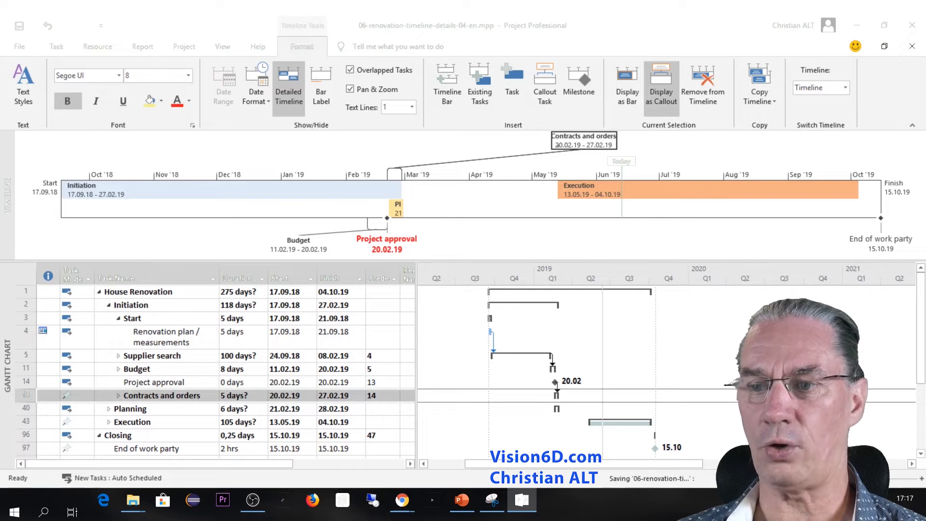
Move the Contracts and orders callout below the timeline, on the other side of the Project approval milestone from Budget
{"action": "left_click_drag", "start_coordinate": [584, 141], "coordinate": [458, 249]}
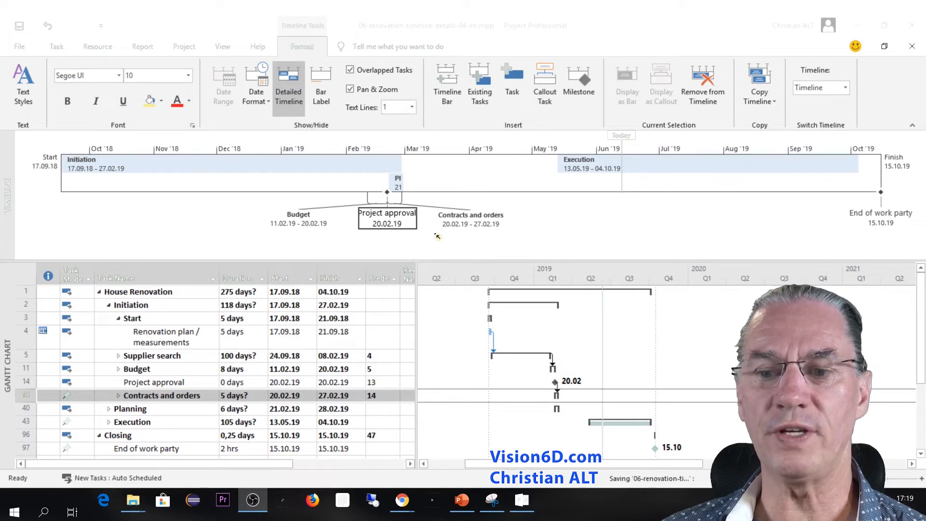
Format the Project approval milestone label on the timeline in bold red text
{"action": "left_click", "coordinate": [387, 218]}
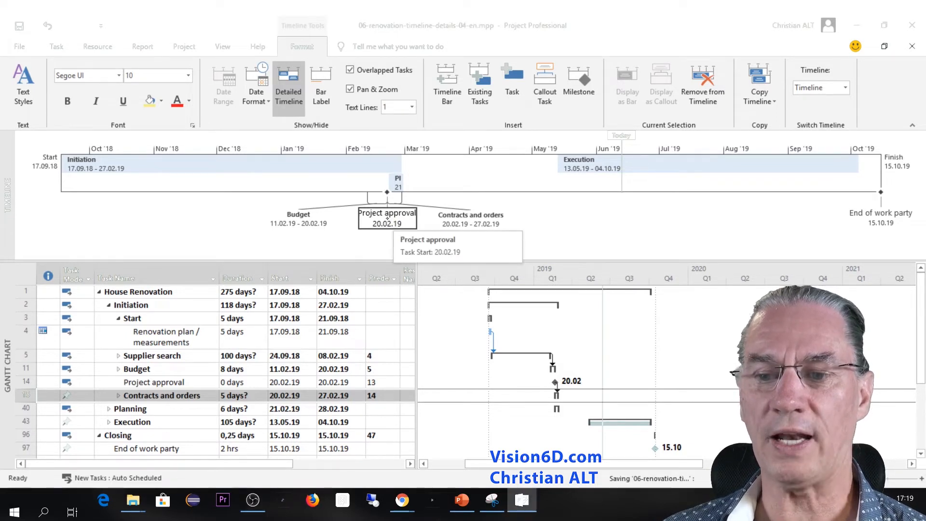
{"action": "right_click", "coordinate": [389, 220]}
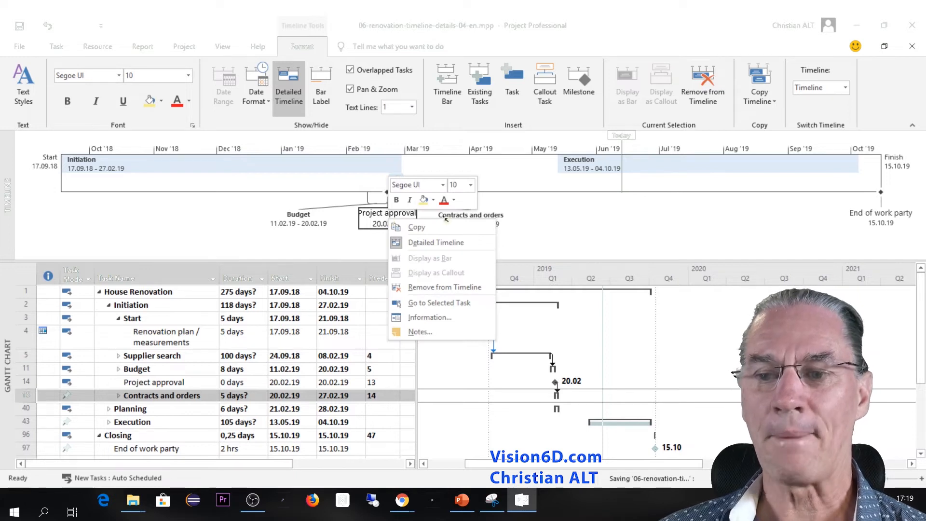
{"action": "left_click", "coordinate": [444, 201]}
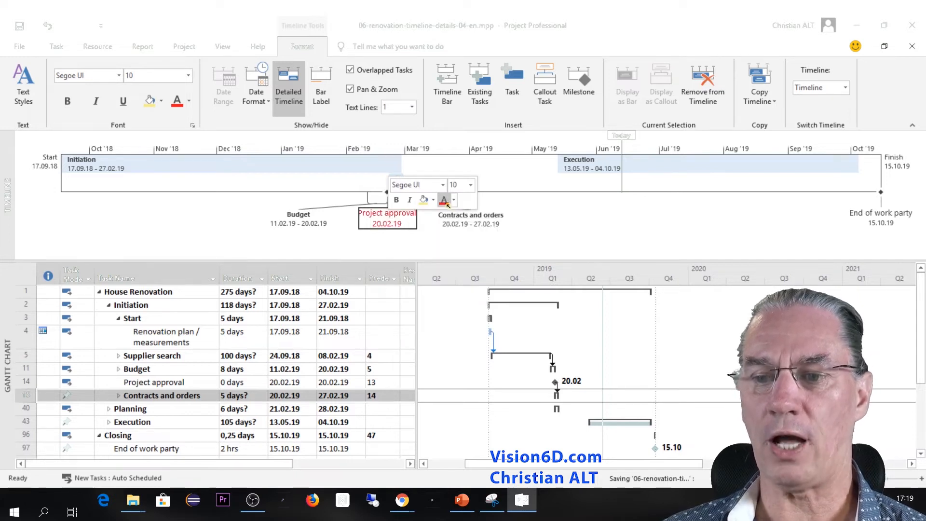
{"action": "left_click", "coordinate": [398, 200]}
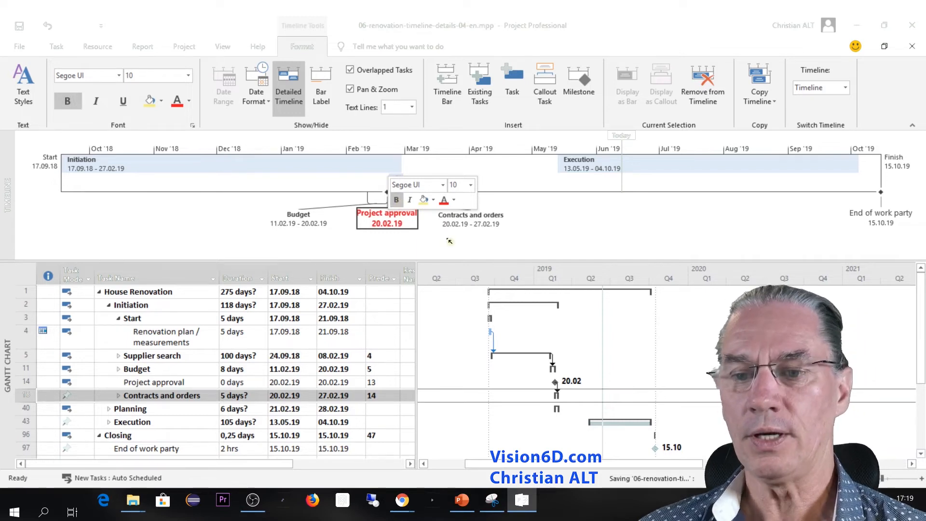
Fill the short Planning bar on the timeline with yellow
{"action": "left_click", "coordinate": [247, 170]}
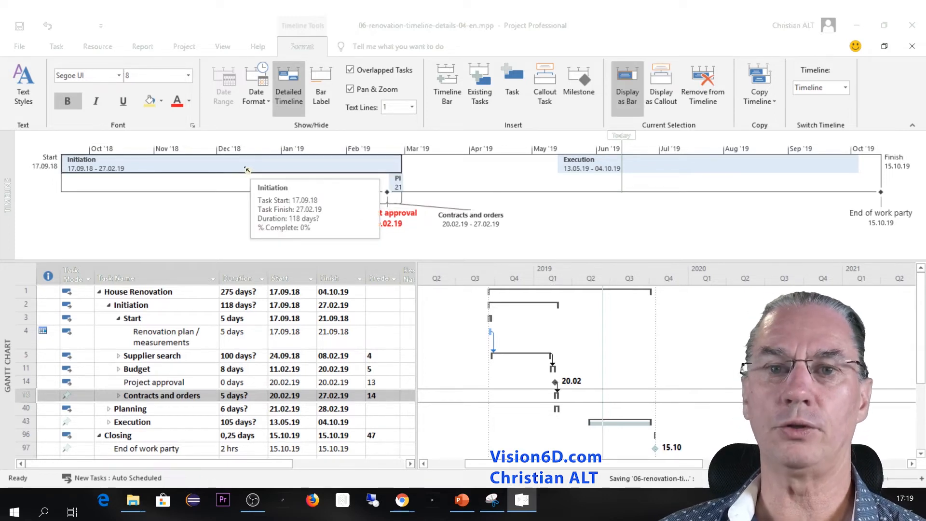
{"action": "left_click", "coordinate": [401, 185]}
{"action": "right_click", "coordinate": [402, 185]}
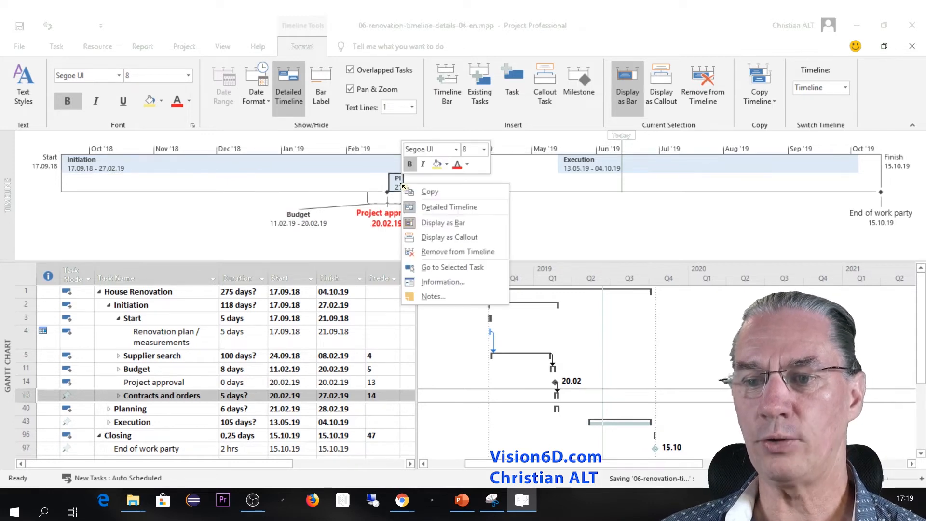
{"action": "left_click", "coordinate": [437, 165]}
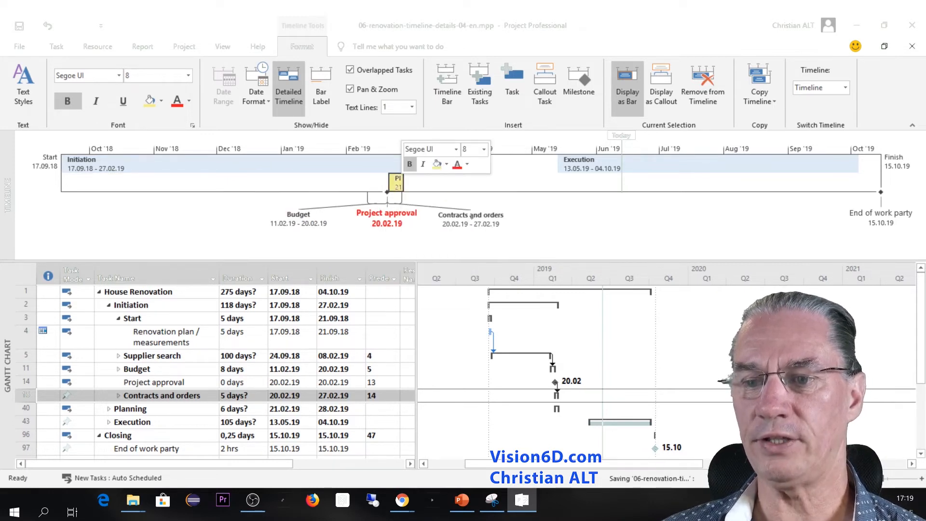
{"action": "left_click", "coordinate": [577, 213]}
Fill the Execution bar on the timeline with an orange theme colour
{"action": "left_click", "coordinate": [641, 168]}
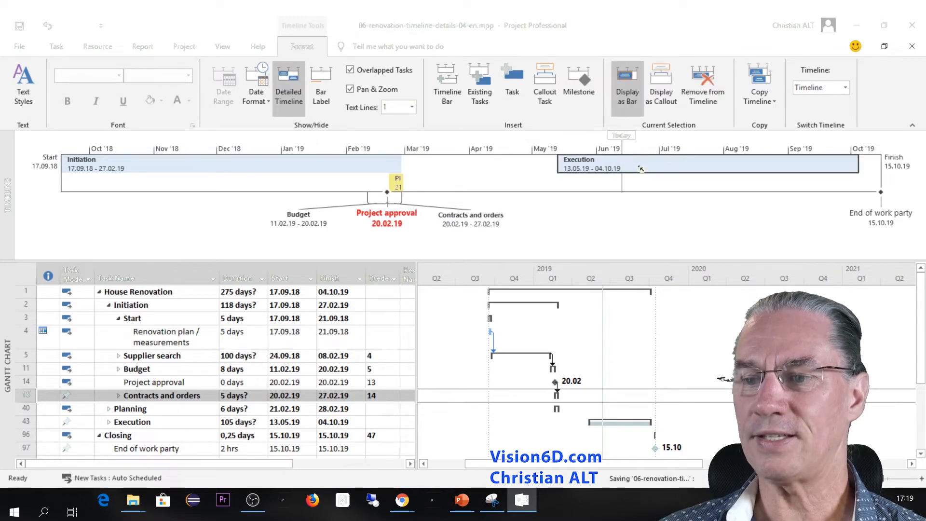
{"action": "right_click", "coordinate": [641, 168]}
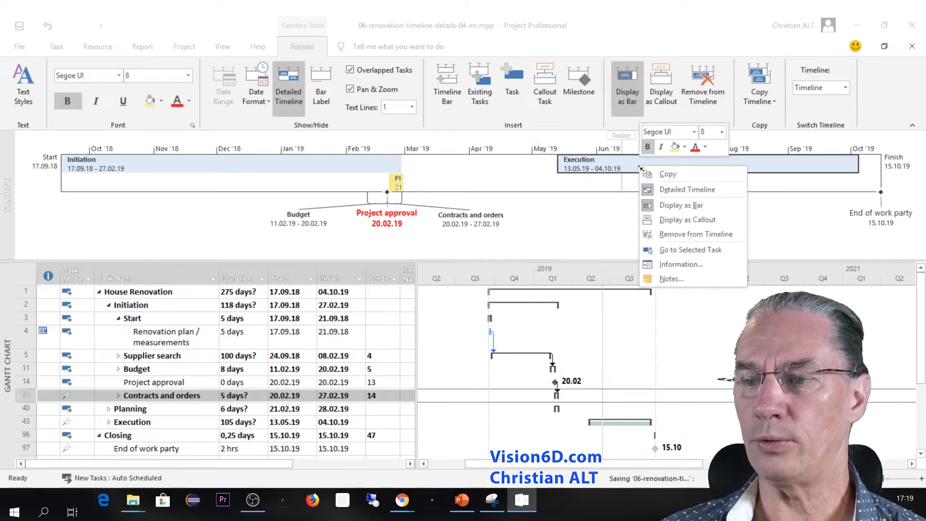
{"action": "left_click", "coordinate": [684, 147]}
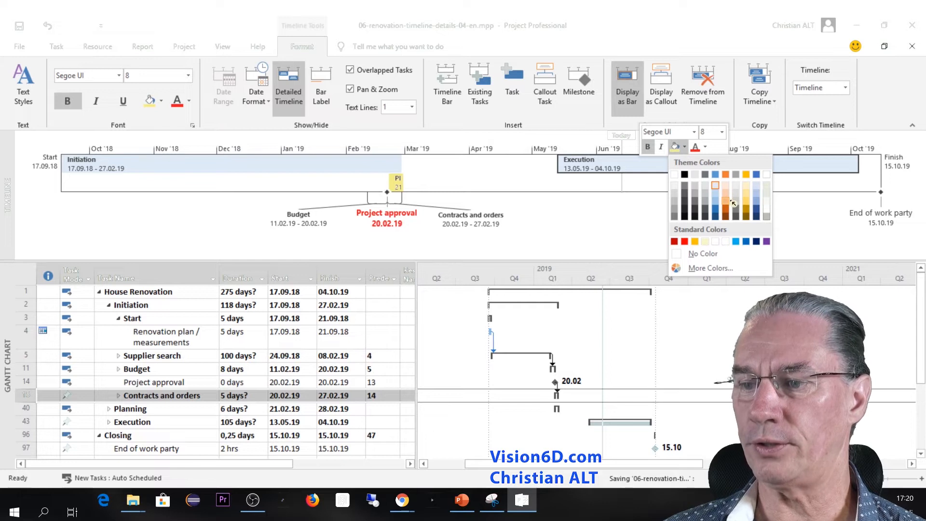
{"action": "left_click", "coordinate": [727, 203]}
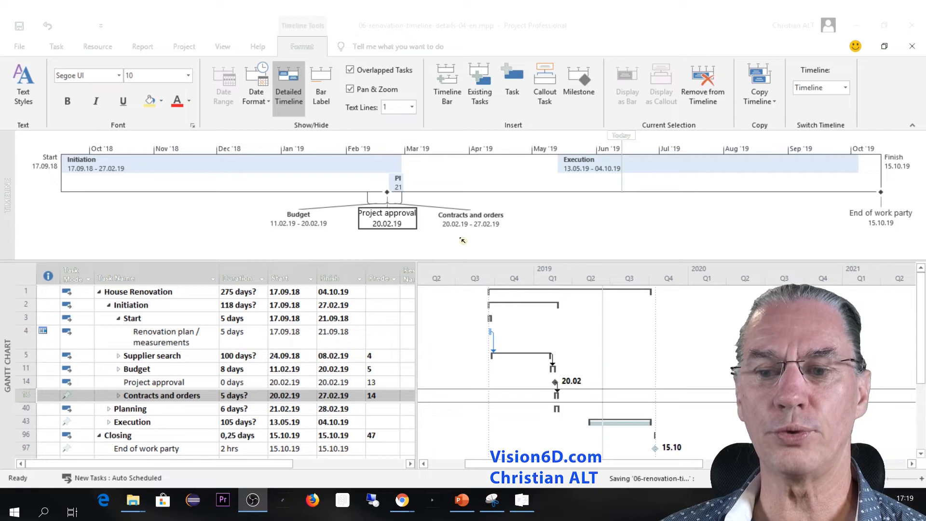
Make the Project approval milestone's text on the timeline red and bold
{"action": "left_click", "coordinate": [388, 218]}
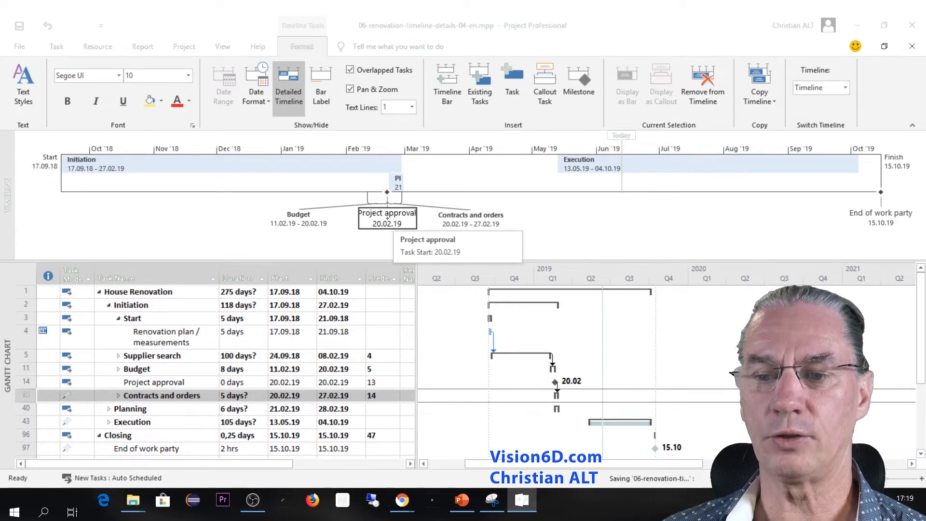
{"action": "right_click", "coordinate": [388, 218]}
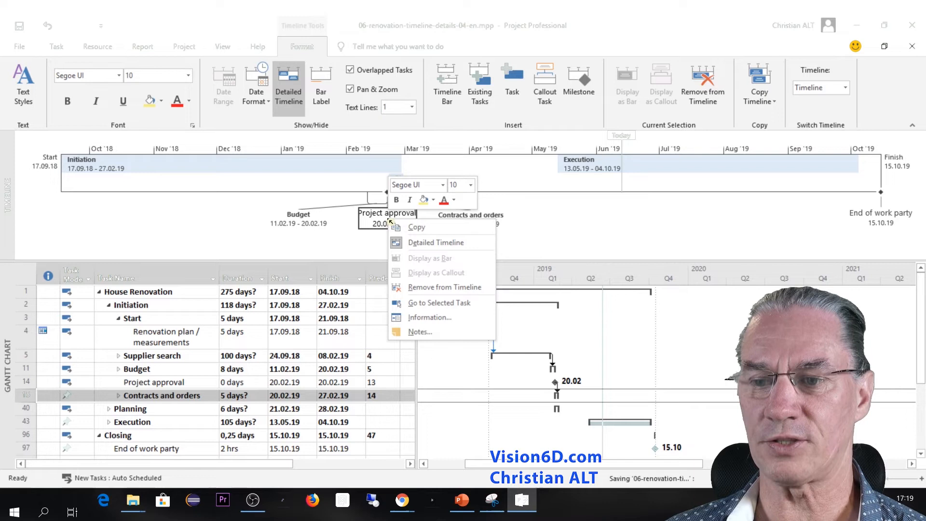
{"action": "left_click", "coordinate": [446, 202]}
{"action": "left_click", "coordinate": [397, 202]}
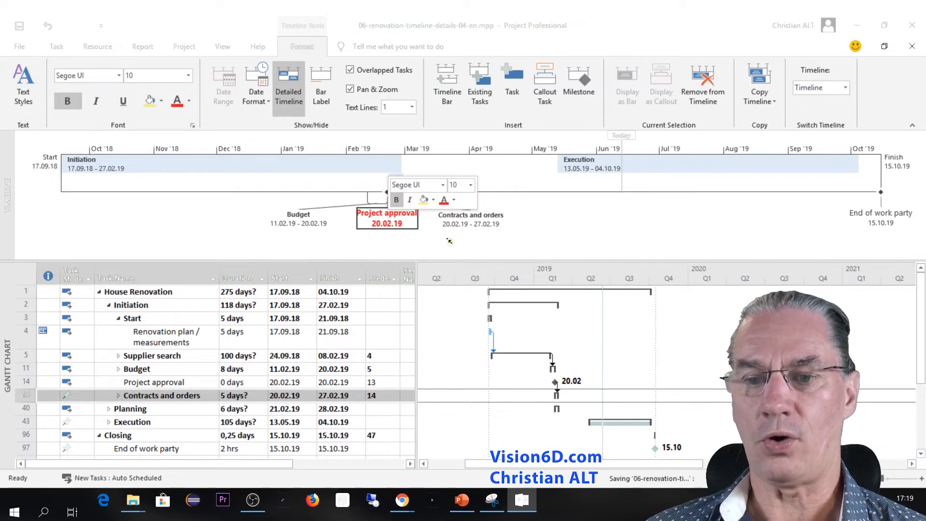
Give the short Planning bar beneath Initiation on the timeline a yellow background
{"action": "left_click", "coordinate": [246, 169]}
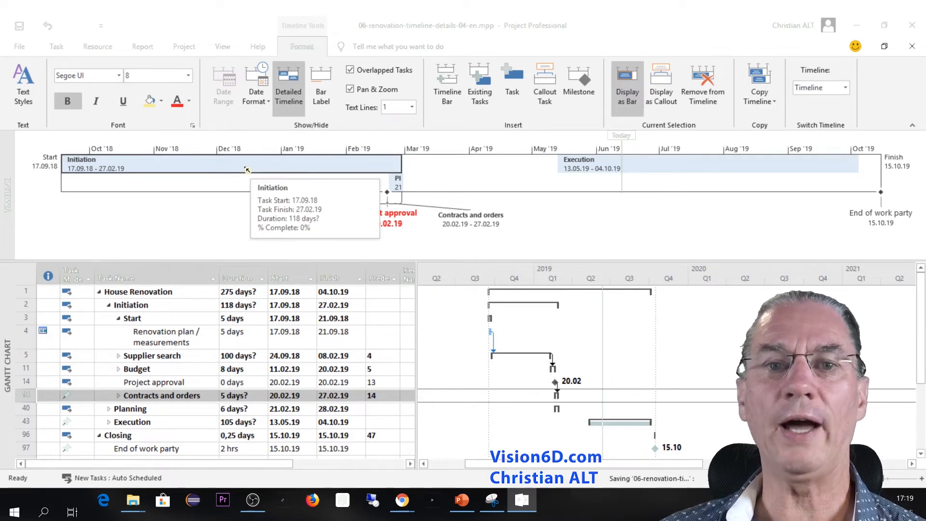
{"action": "right_click", "coordinate": [401, 185]}
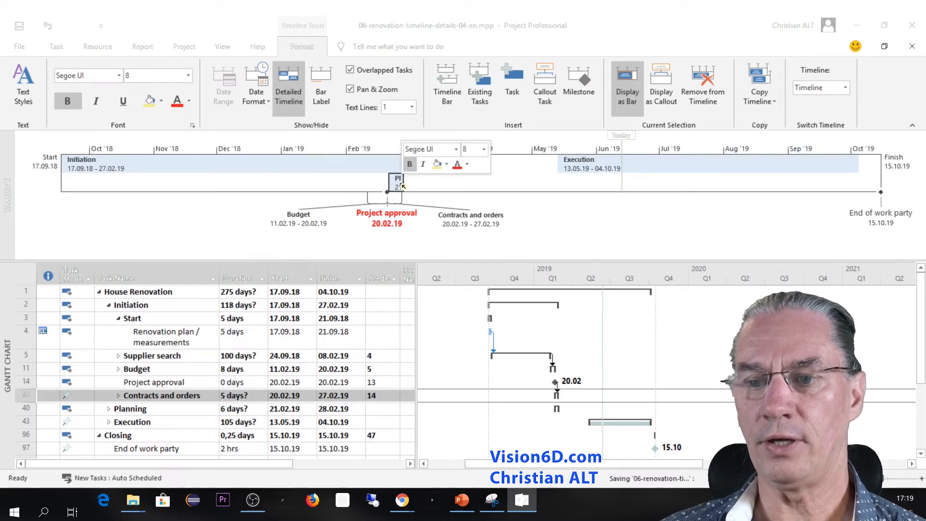
{"action": "left_click", "coordinate": [455, 166]}
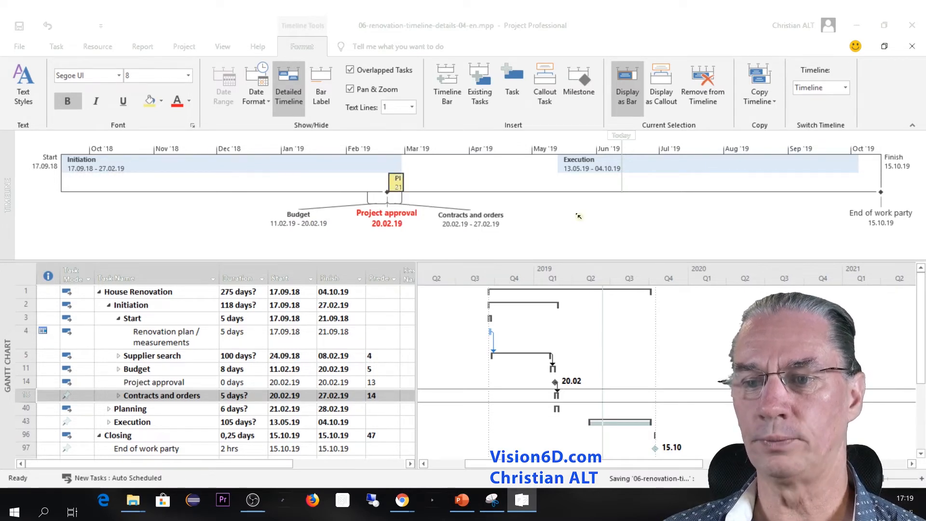
Change the background of the Execution bar on the timeline to an orange theme colour
{"action": "left_click", "coordinate": [640, 168]}
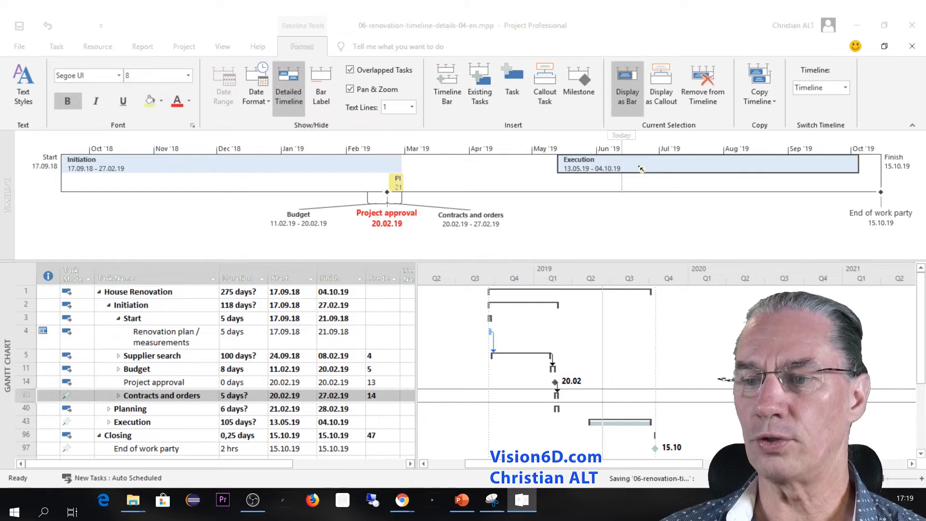
{"action": "right_click", "coordinate": [640, 169]}
{"action": "left_click", "coordinate": [685, 150]}
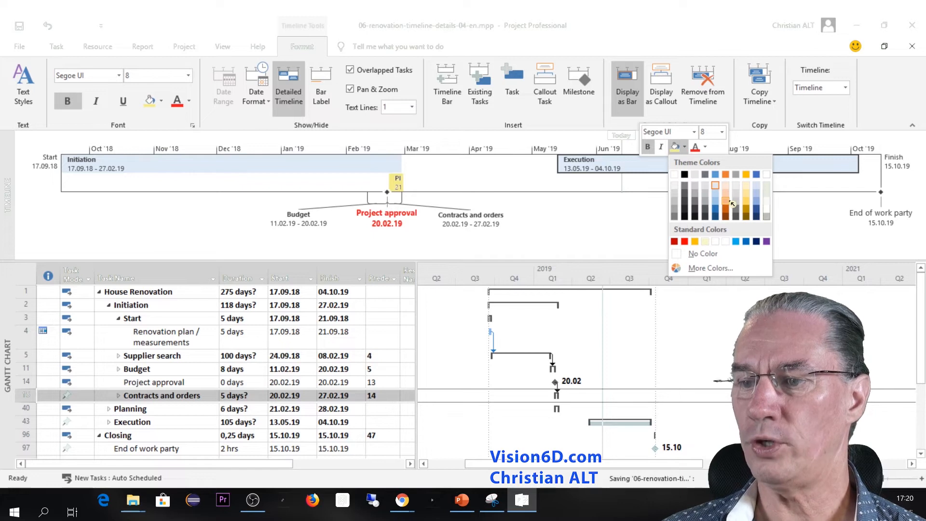
{"action": "left_click", "coordinate": [729, 203]}
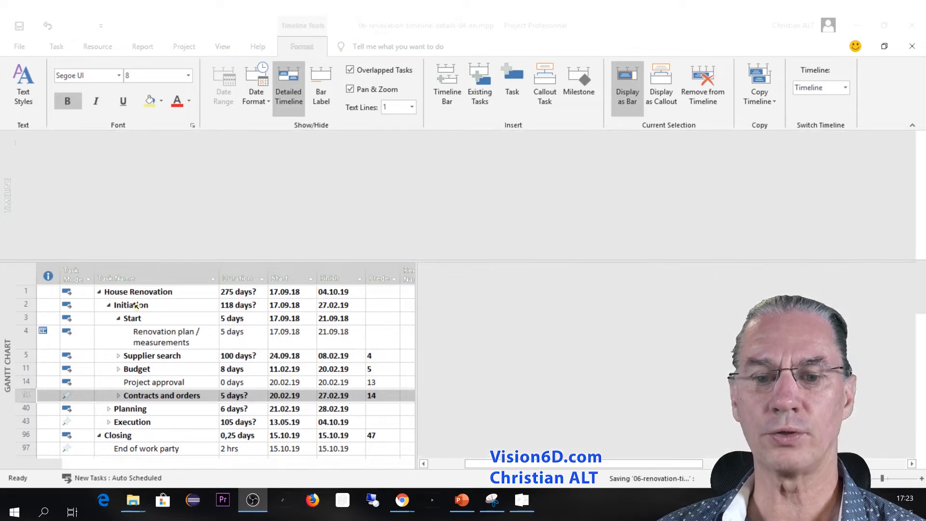
Add the Supplier search summary task to the timeline beneath the Initiation bar
{"action": "left_click", "coordinate": [135, 306]}
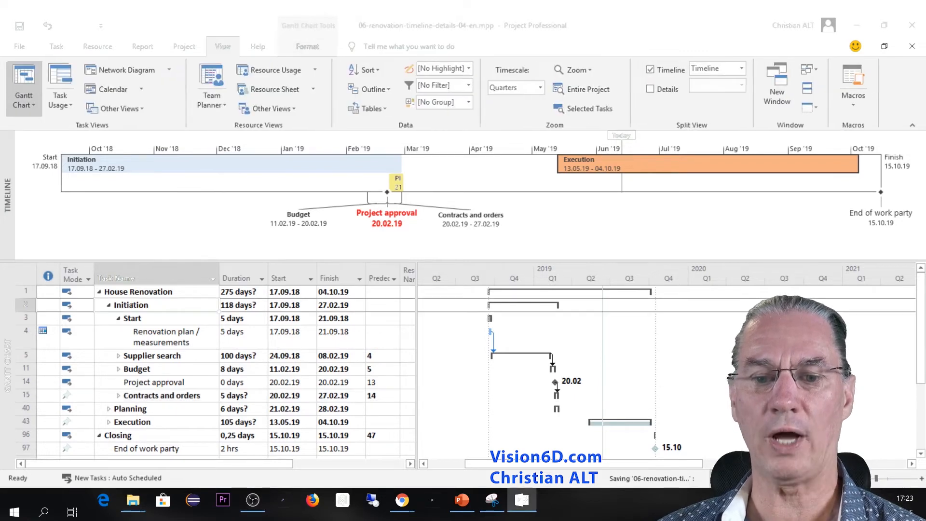
{"action": "left_click", "coordinate": [138, 356]}
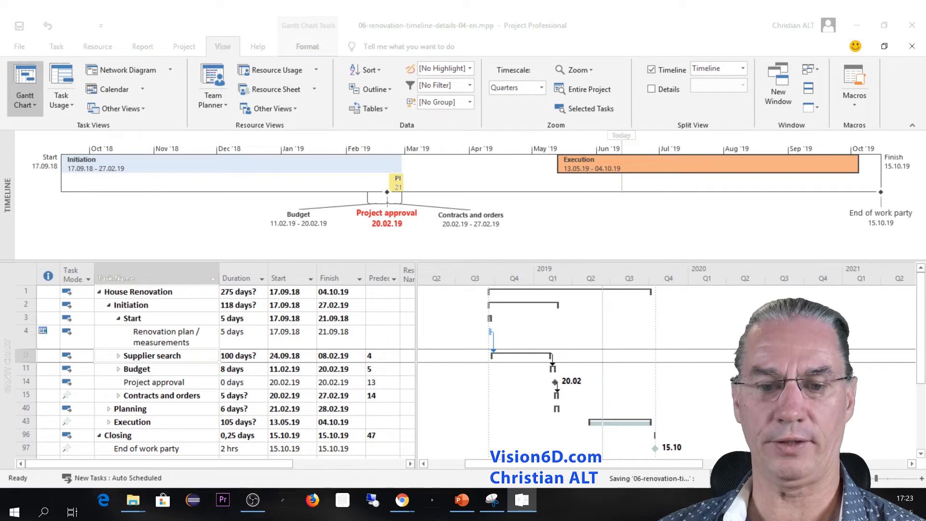
{"action": "right_click", "coordinate": [138, 357]}
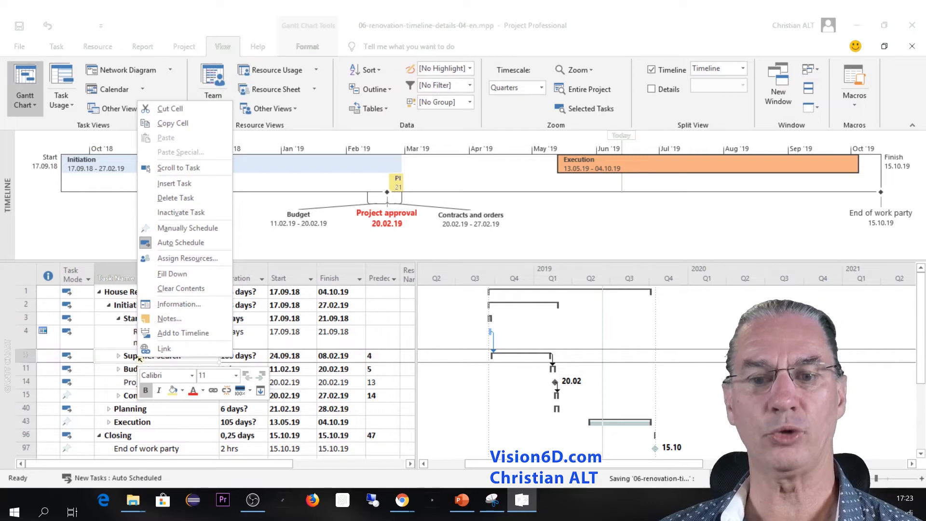
{"action": "left_click", "coordinate": [173, 335]}
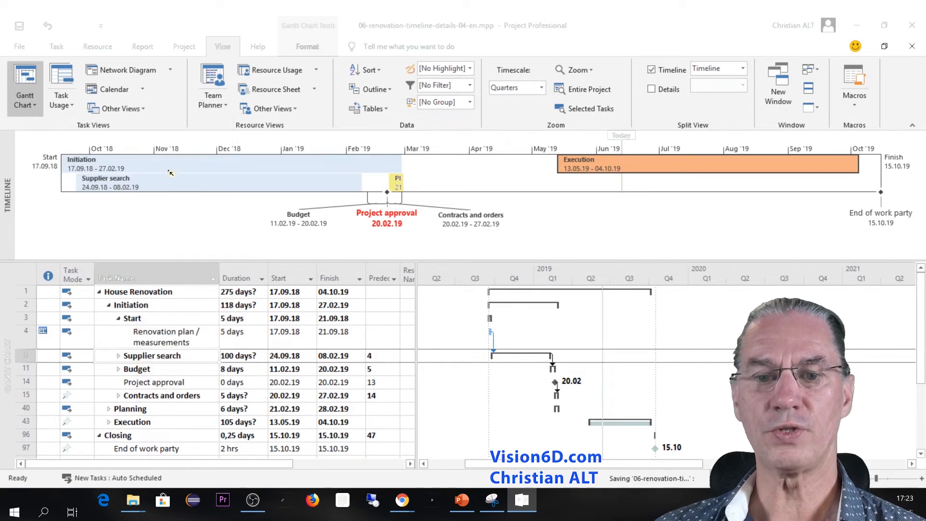
{"action": "mouse_move", "coordinate": [173, 186]}
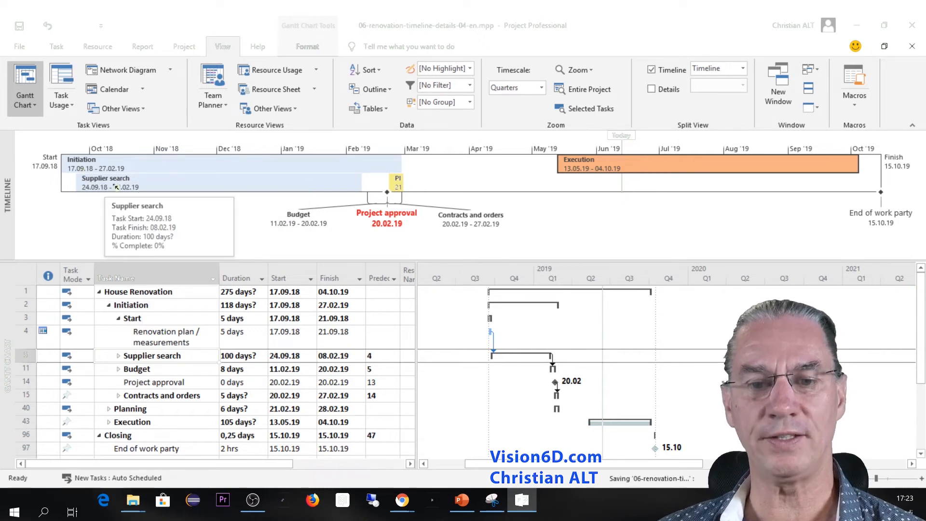
{"action": "mouse_move", "coordinate": [141, 173]}
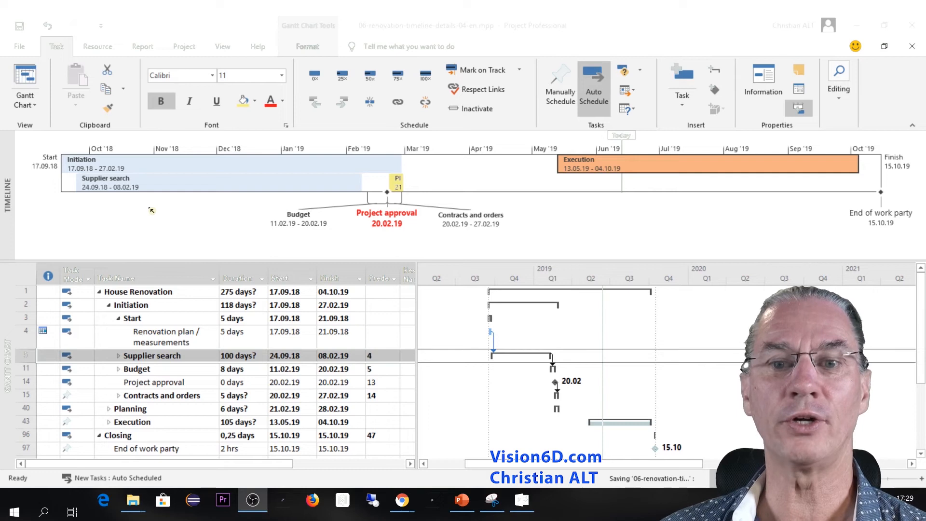
Set the project's status date to 20.12.18
{"action": "left_click", "coordinate": [187, 50]}
{"action": "left_click", "coordinate": [185, 48]}
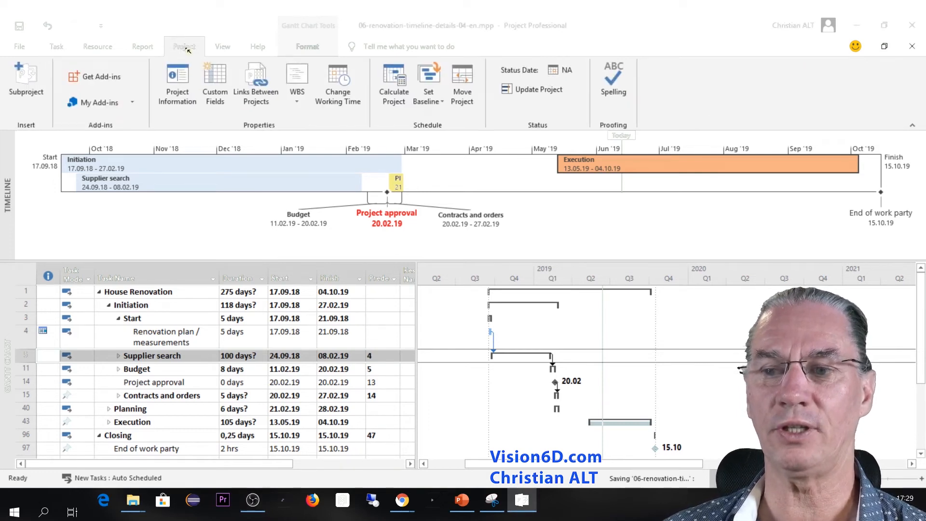
{"action": "left_click", "coordinate": [562, 71]}
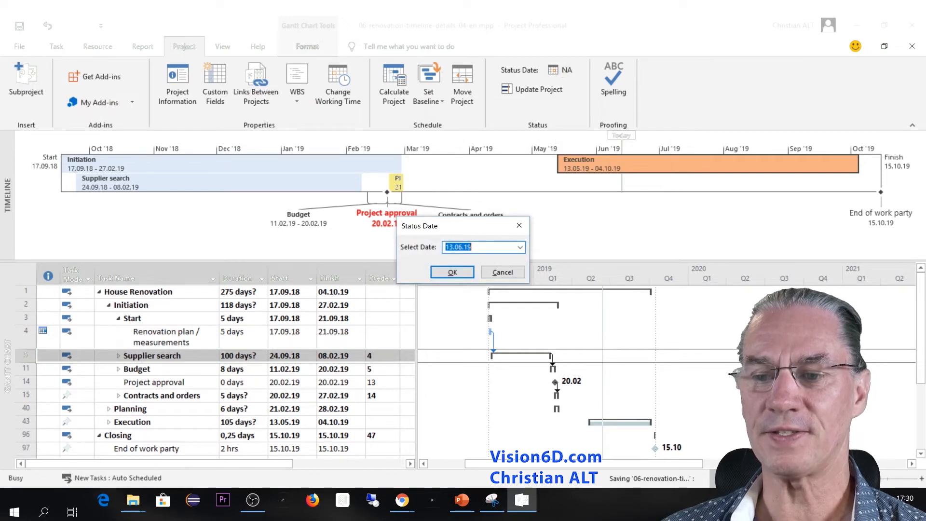
{"action": "left_click", "coordinate": [520, 247]}
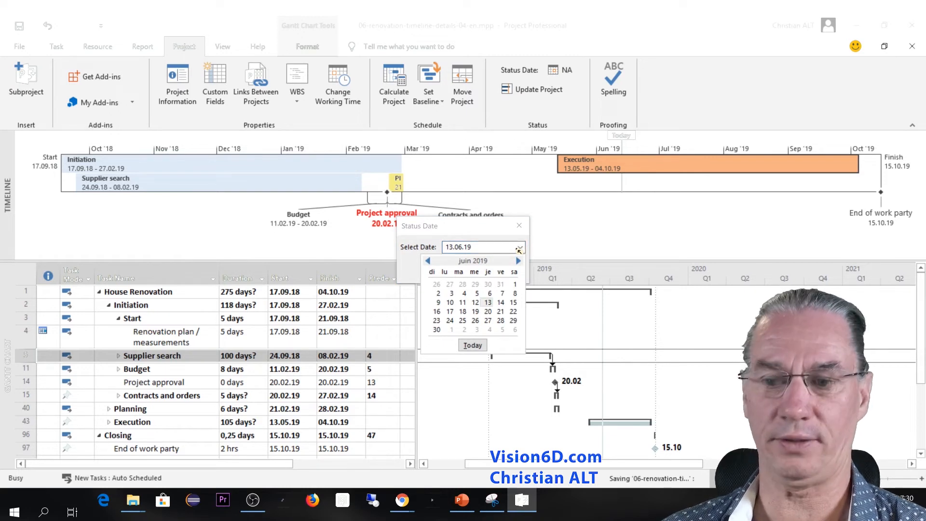
{"action": "left_click", "coordinate": [428, 261]}
{"action": "left_click", "coordinate": [429, 261]}
{"action": "left_click", "coordinate": [429, 261]}
{"action": "left_click", "coordinate": [428, 261]}
{"action": "left_click", "coordinate": [429, 261]}
{"action": "left_click", "coordinate": [428, 262]}
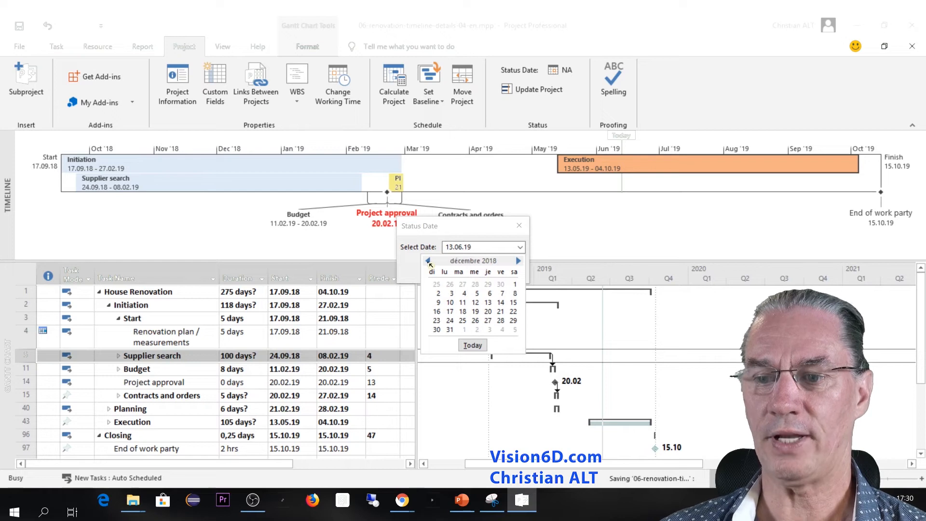
{"action": "left_click", "coordinate": [488, 312]}
{"action": "left_click", "coordinate": [464, 275]}
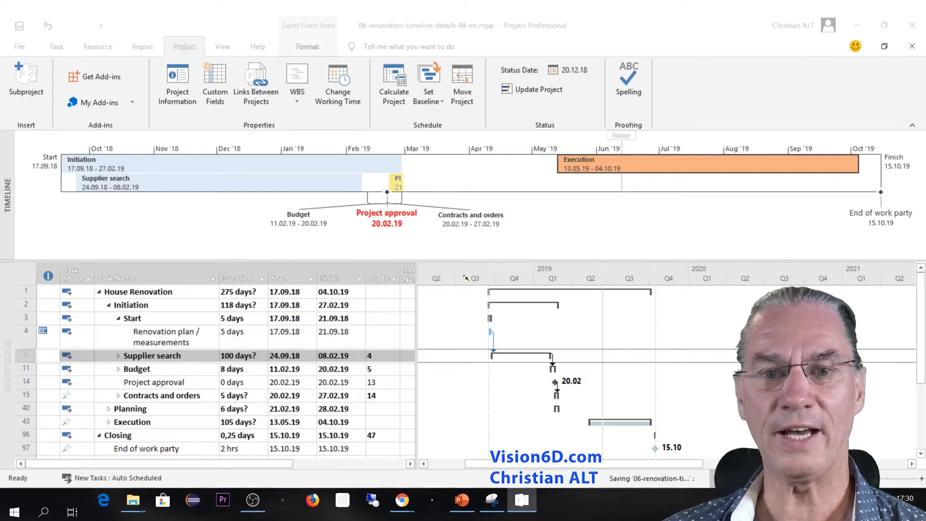
Mark the Supplier search summary task as 75% complete and check its progress on the timeline
{"action": "left_click", "coordinate": [57, 47]}
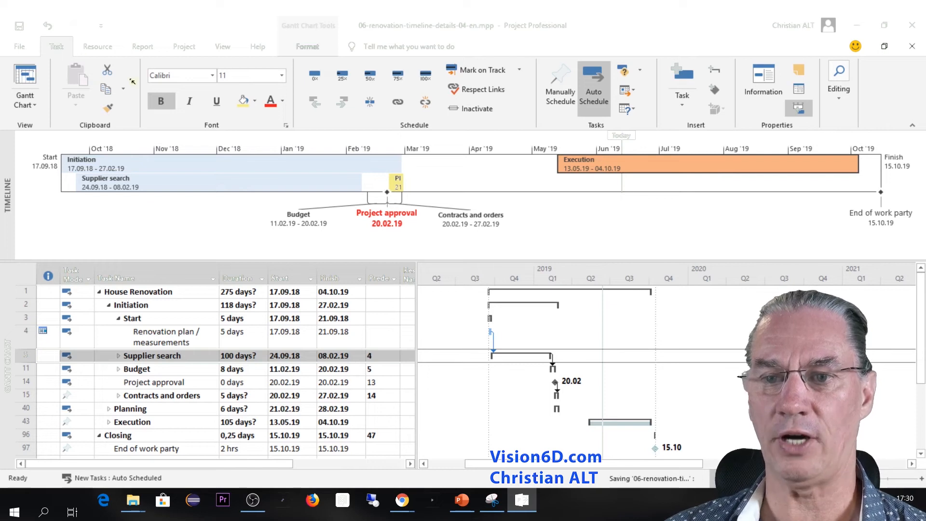
{"action": "left_click", "coordinate": [404, 77]}
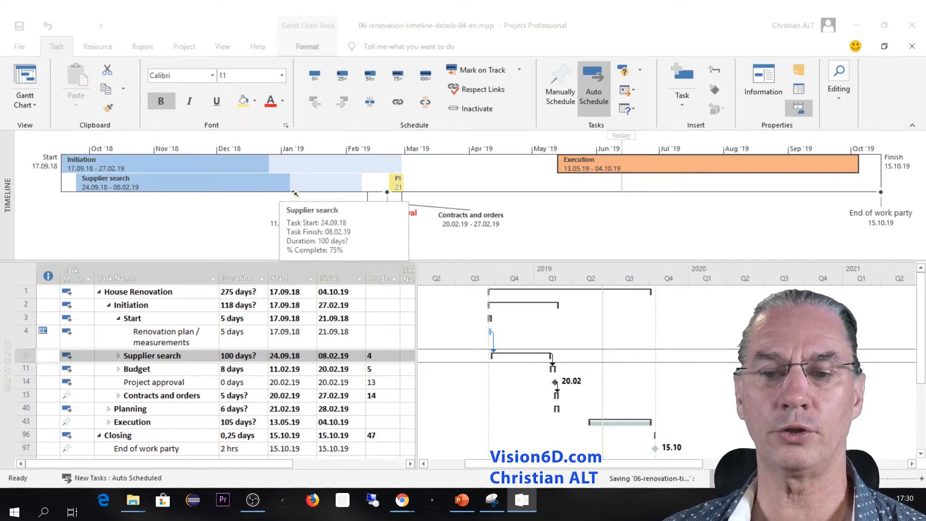
{"action": "mouse_move", "coordinate": [295, 180]}
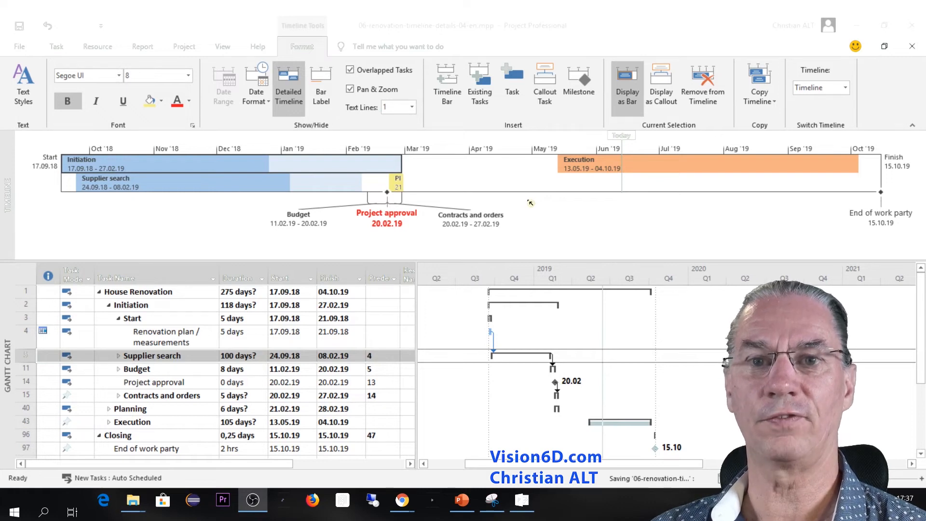
Copy the project timeline in the format intended for presentations
{"action": "right_click", "coordinate": [530, 203]}
{"action": "mouse_move", "coordinate": [560, 209]}
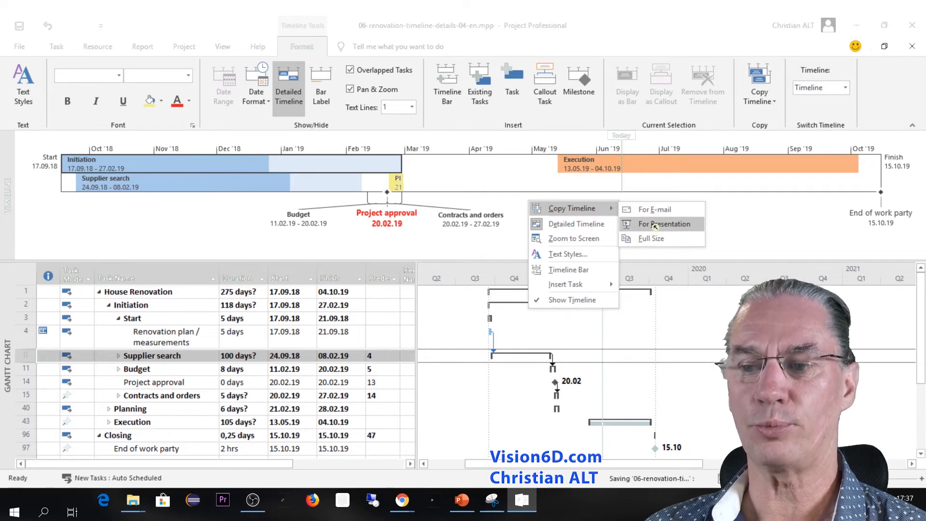
{"action": "left_click", "coordinate": [655, 224]}
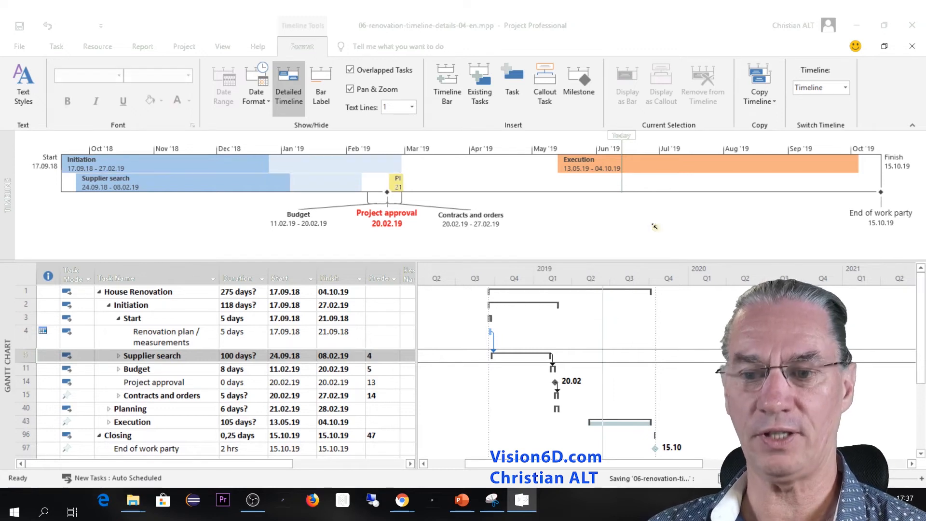
Switch to PowerPoint, paste the copied timeline onto blank slide 20 with the destination theme, and view slide 22 for comparison
{"action": "key", "text": "alt"}
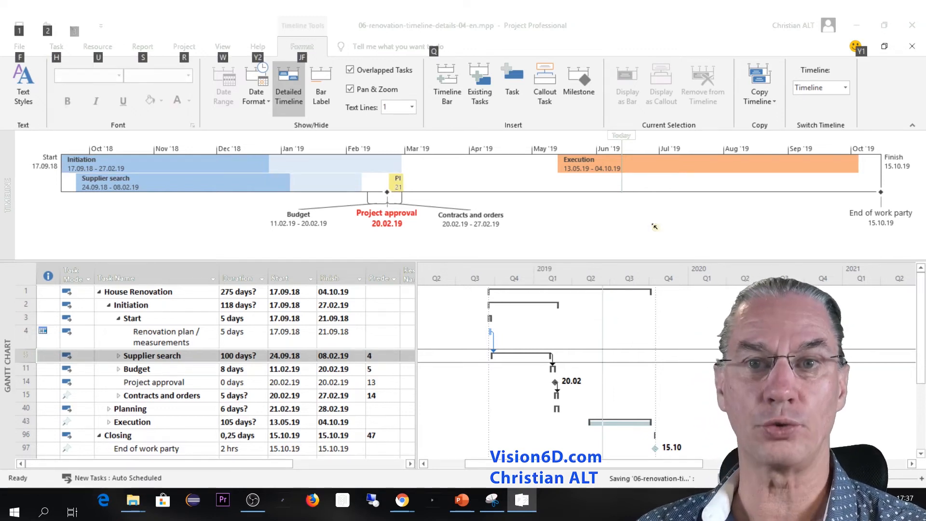
{"action": "key", "text": "alt+Tab"}
{"action": "key", "text": "alt+Tab"}
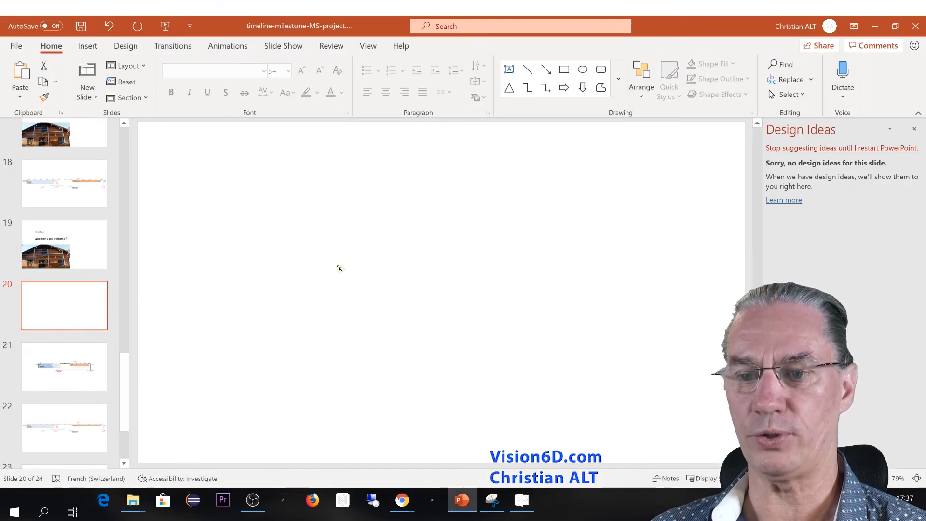
{"action": "right_click", "coordinate": [323, 248]}
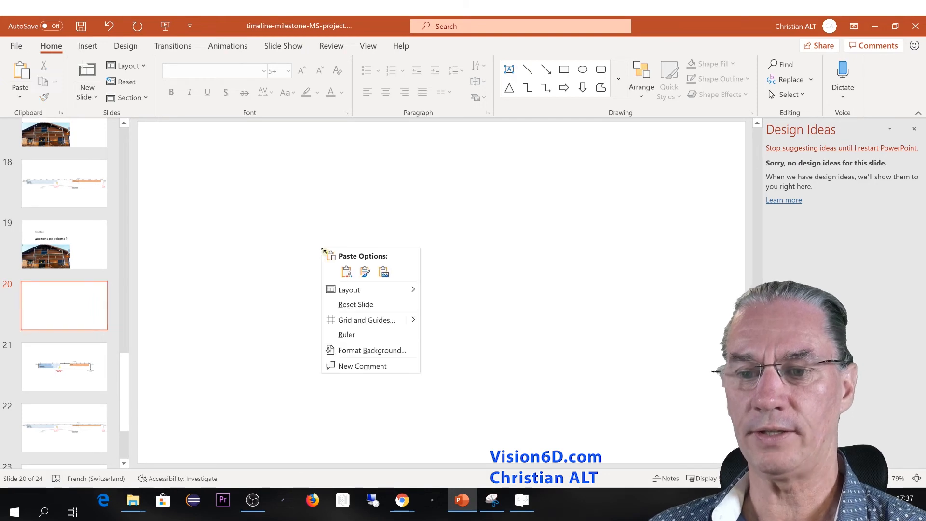
{"action": "left_click", "coordinate": [347, 273]}
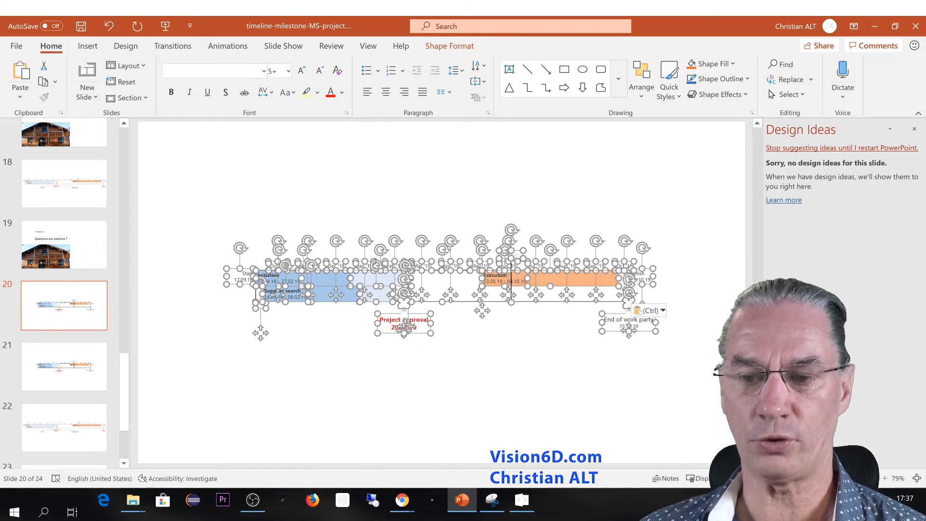
{"action": "left_click", "coordinate": [464, 384]}
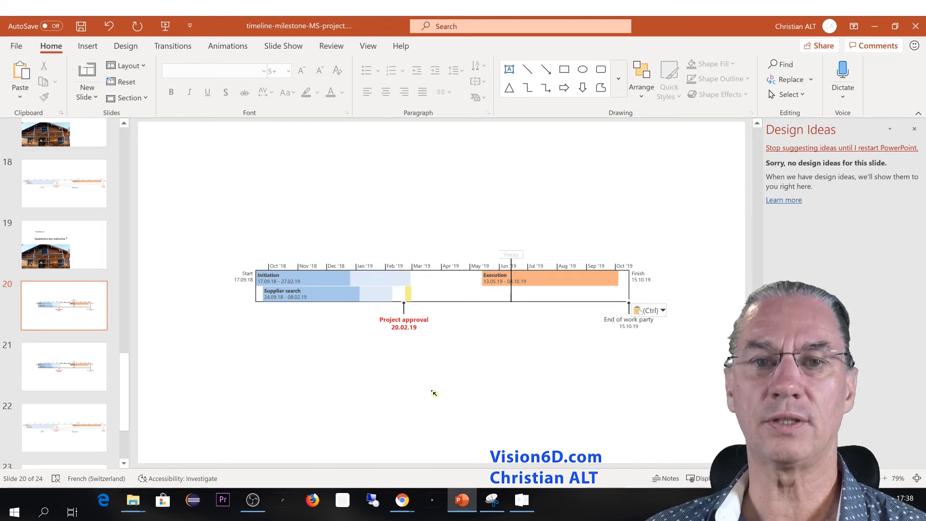
{"action": "left_click", "coordinate": [62, 432]}
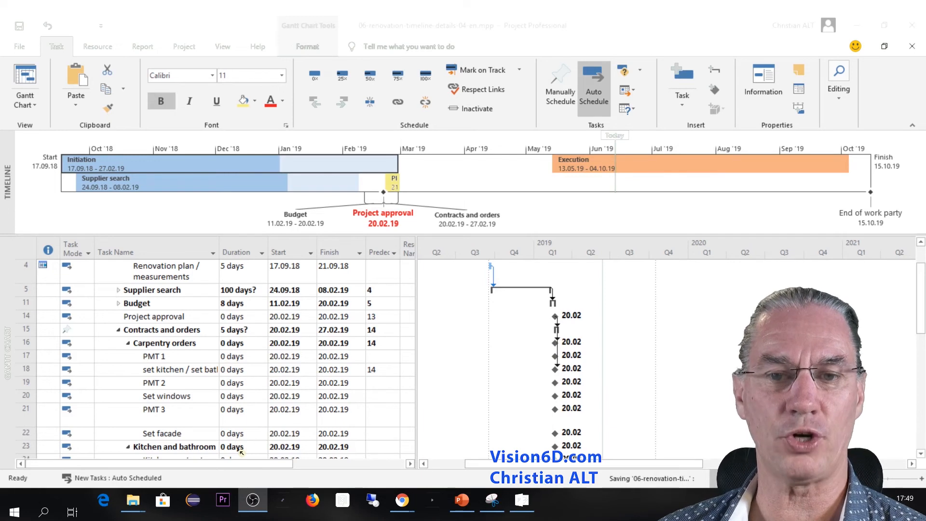
Open the in-progress Milestone Report in Project and examine its late, upcoming and completed milestones
{"action": "left_click", "coordinate": [149, 48]}
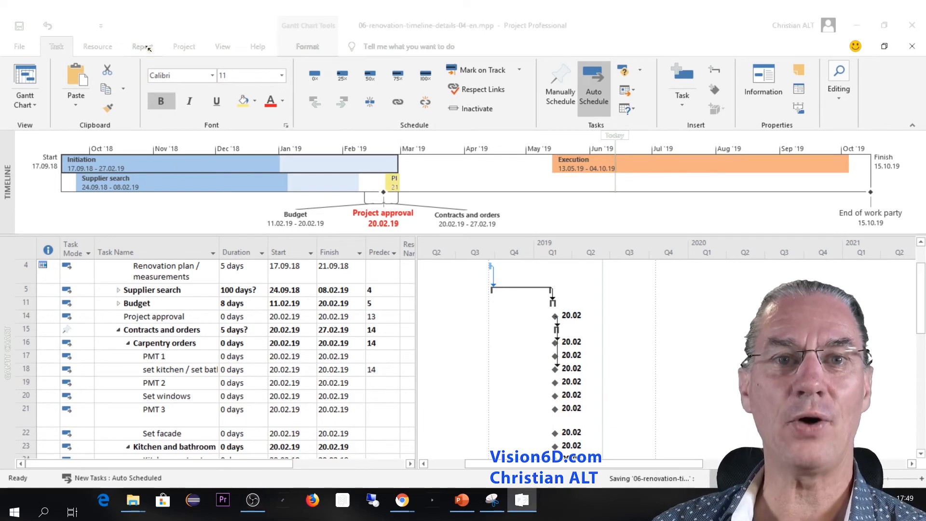
{"action": "left_click", "coordinate": [148, 48]}
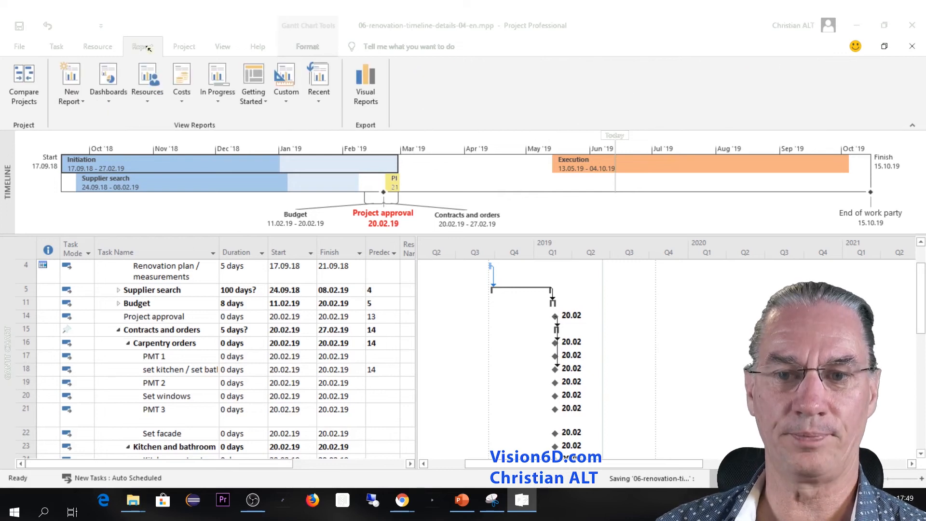
{"action": "left_click", "coordinate": [219, 102]}
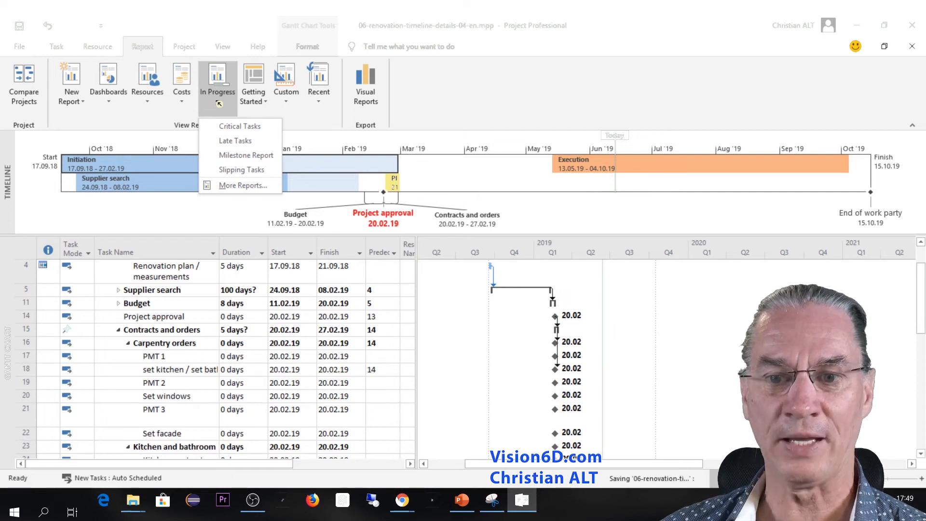
{"action": "left_click", "coordinate": [249, 159]}
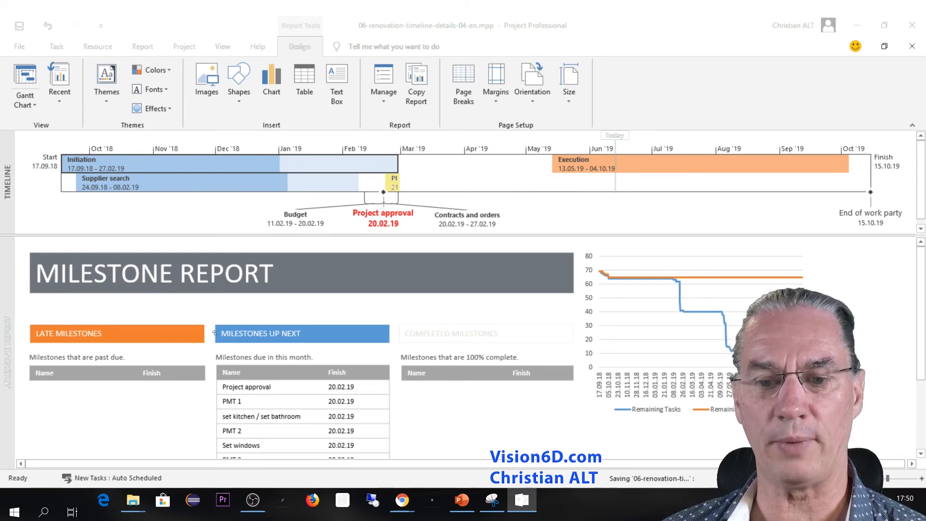
{"action": "scroll", "coordinate": [215, 333], "scroll_direction": "down", "scroll_amount": 1}
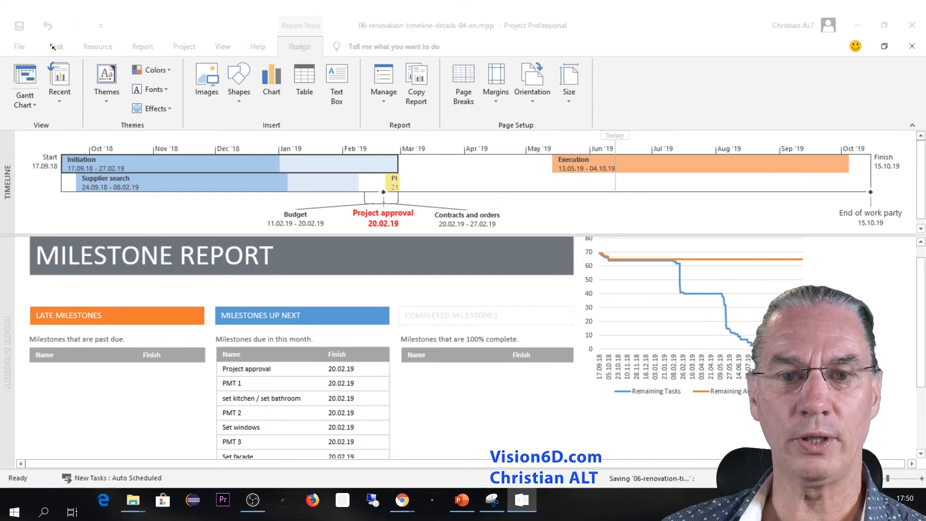
Return to the Gantt chart and mark the PMT 1 and set kitchen / set bathroom milestones as 100% complete
{"action": "left_click", "coordinate": [27, 72]}
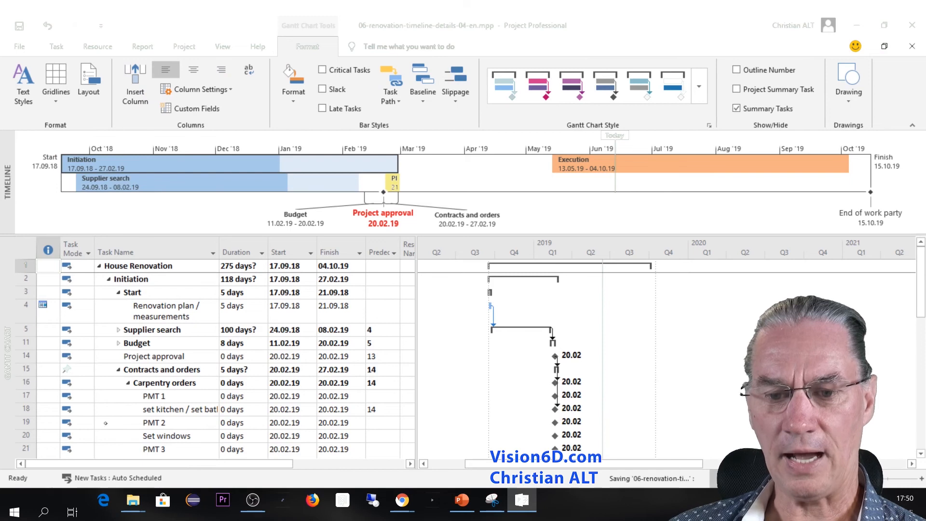
{"action": "left_click", "coordinate": [47, 399]}
{"action": "left_click_drag", "start_coordinate": [26, 395], "coordinate": [20, 406]}
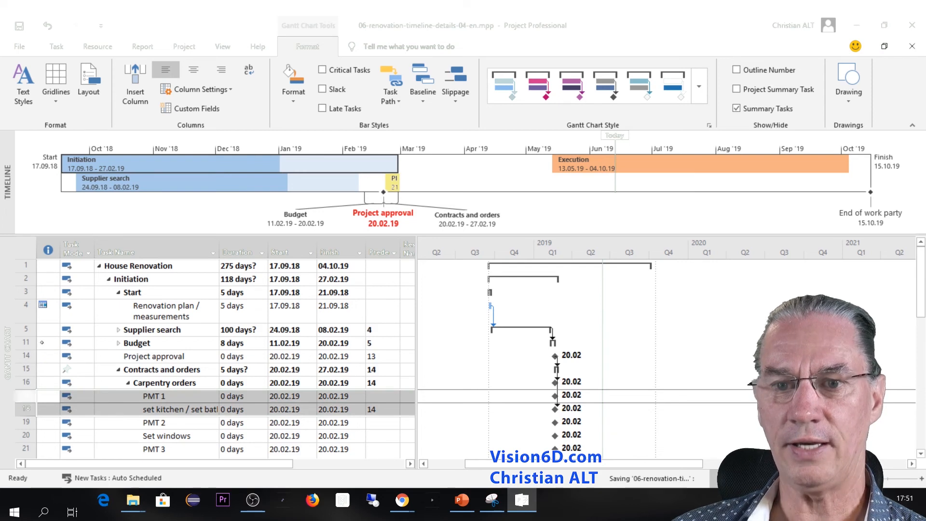
{"action": "left_click", "coordinate": [57, 46]}
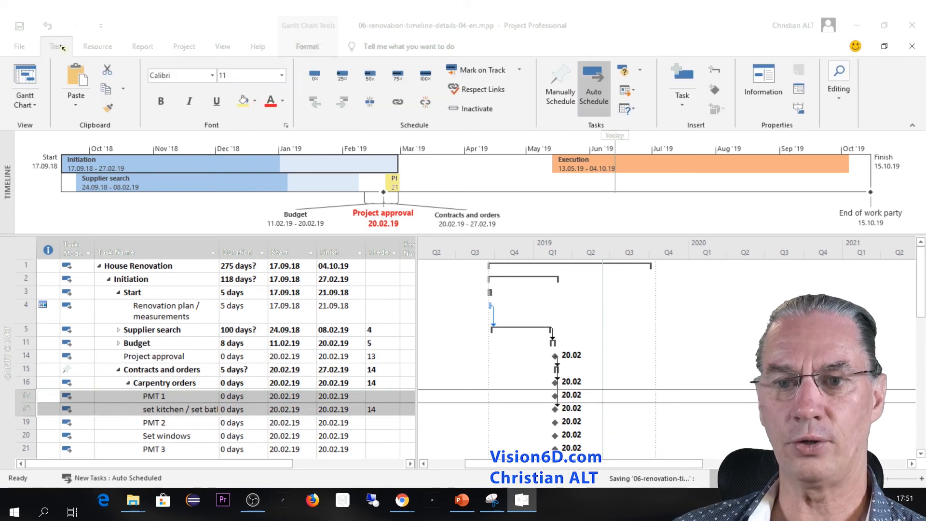
{"action": "left_click", "coordinate": [426, 76]}
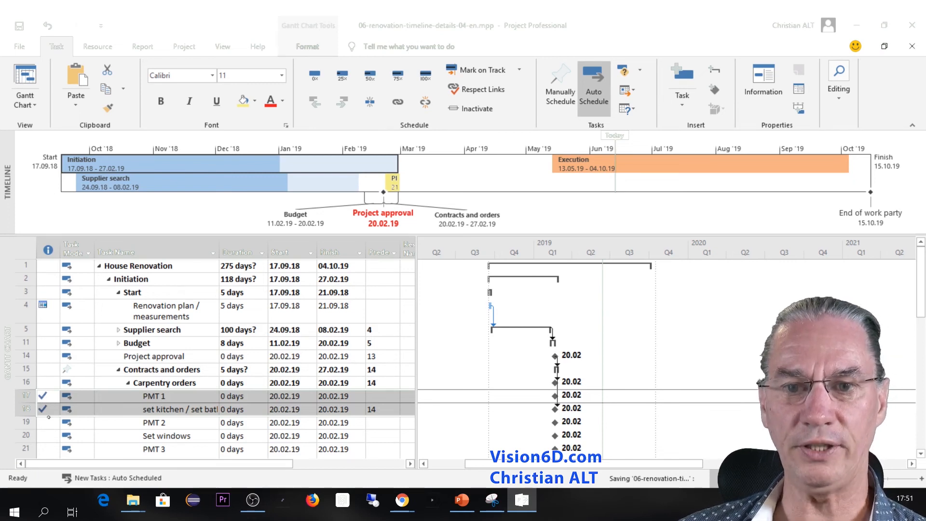
Reopen the Milestone Report and check how the completed and upcoming milestones are listed
{"action": "left_click", "coordinate": [146, 47]}
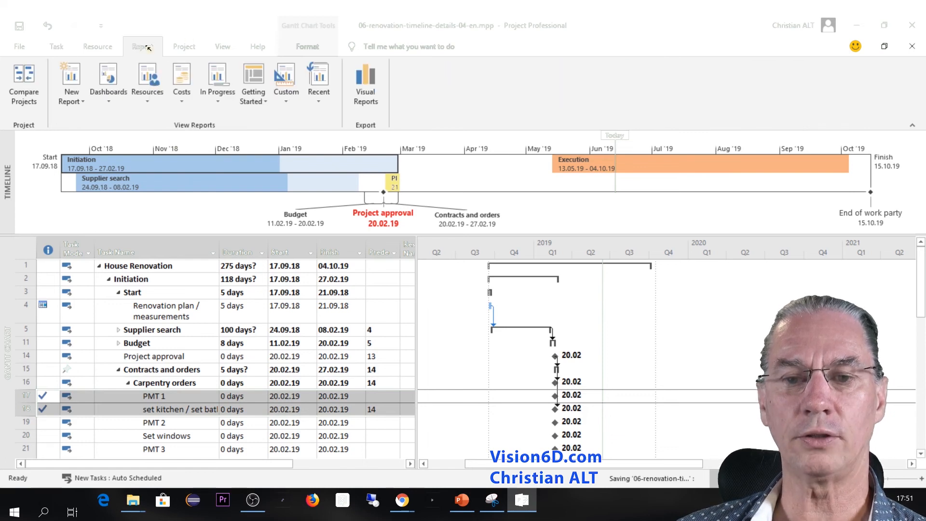
{"action": "left_click", "coordinate": [224, 105]}
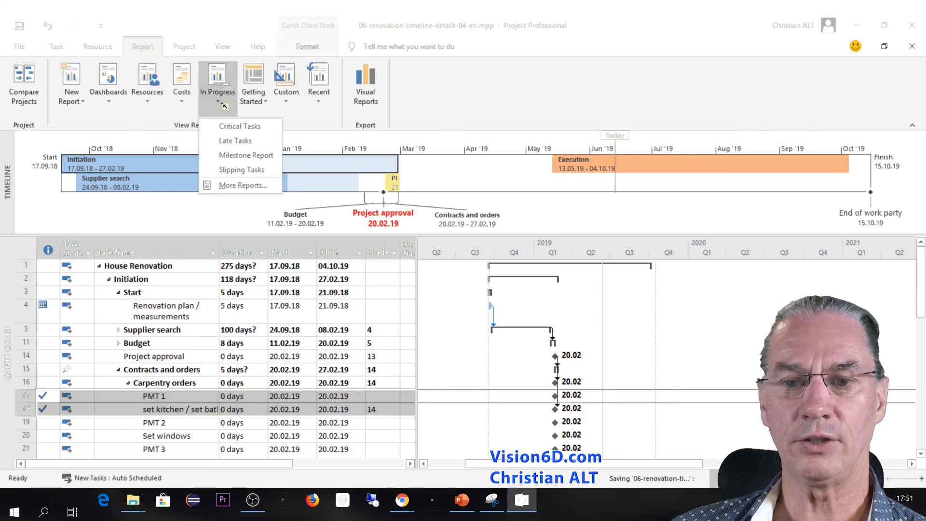
{"action": "left_click", "coordinate": [232, 155]}
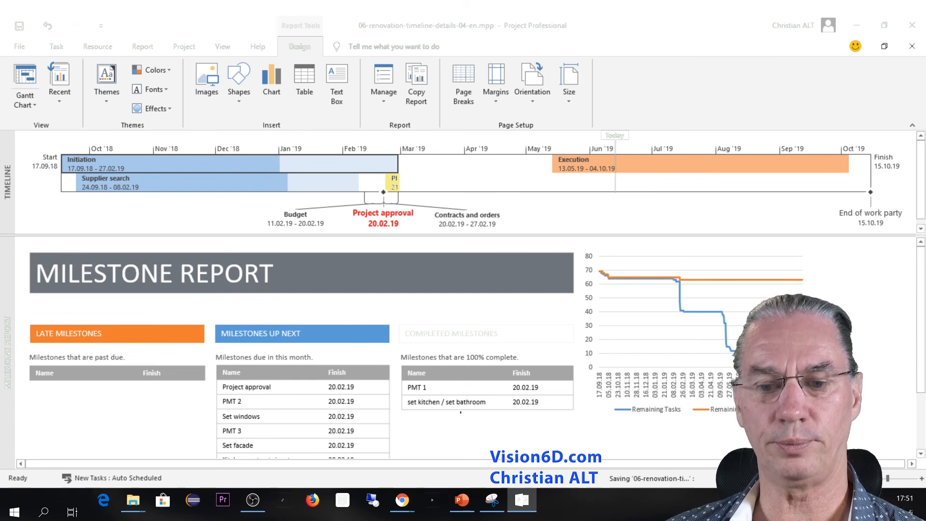
{"action": "scroll", "coordinate": [312, 401], "scroll_direction": "down", "scroll_amount": 2}
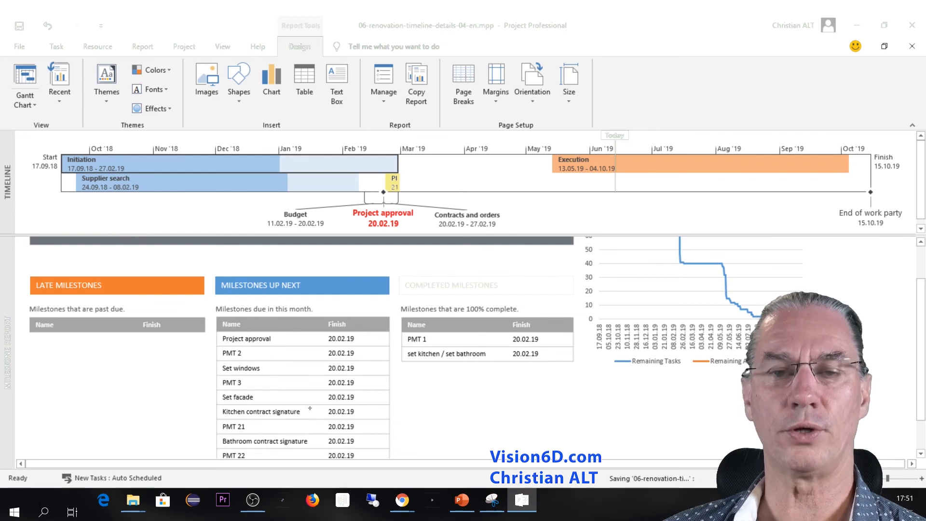
{"action": "scroll", "coordinate": [309, 408], "scroll_direction": "up", "scroll_amount": 2}
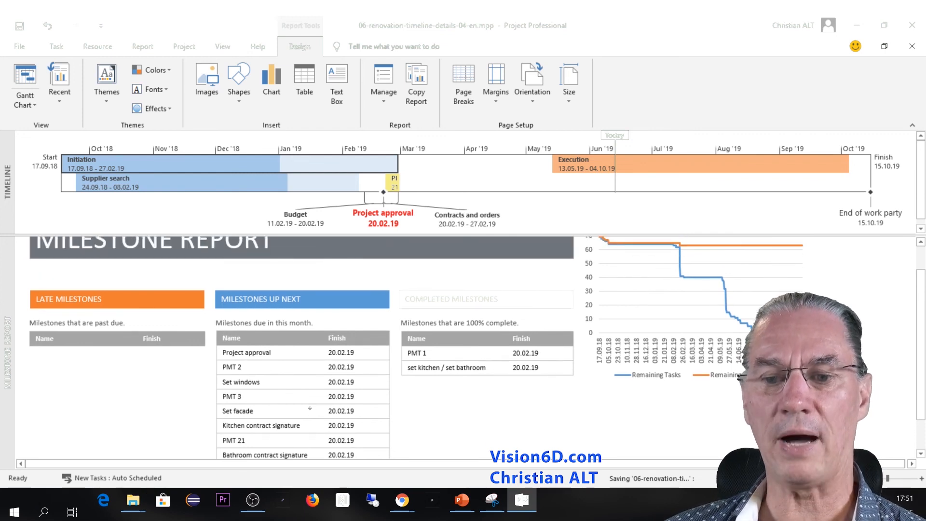